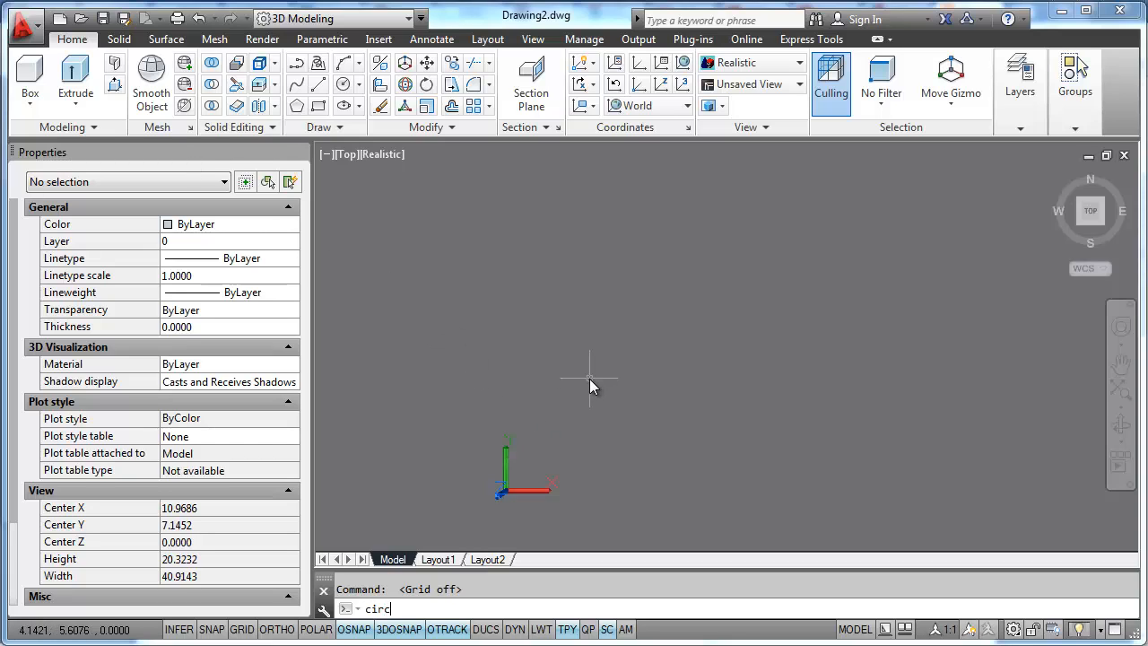
- Draw a circle with a radius of 5 in the empty drawing area
{"action": "type", "text": "le"}
{"action": "key", "text": "Return"}
{"action": "left_click", "coordinate": [648, 372]}
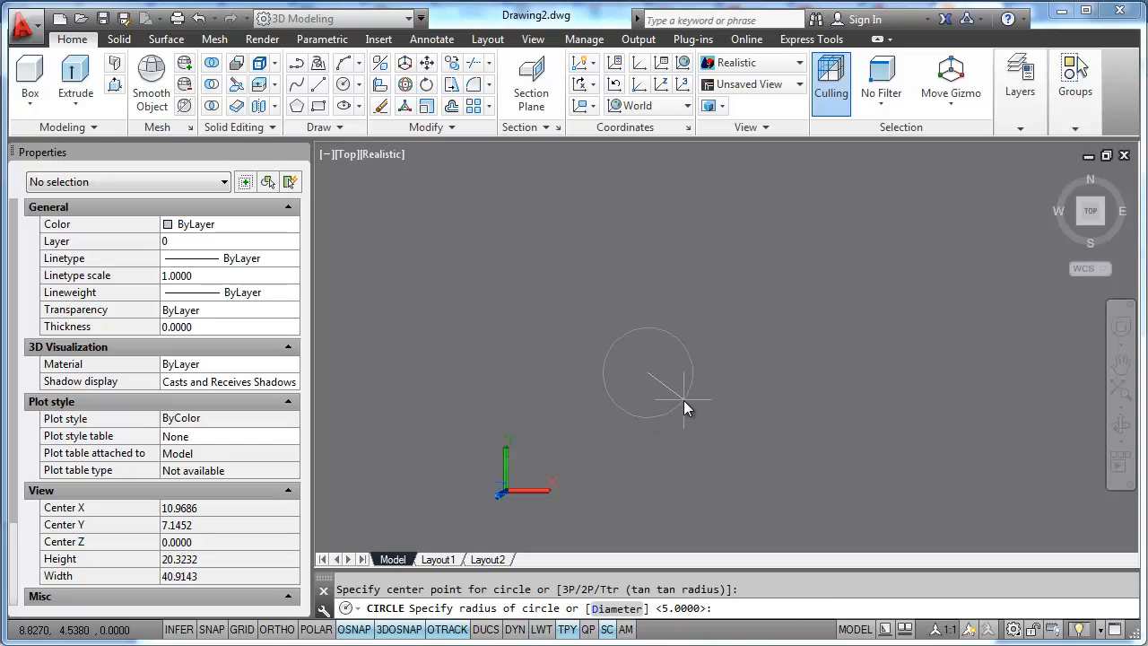
{"action": "type", "text": "5"}
{"action": "key", "text": "Return"}
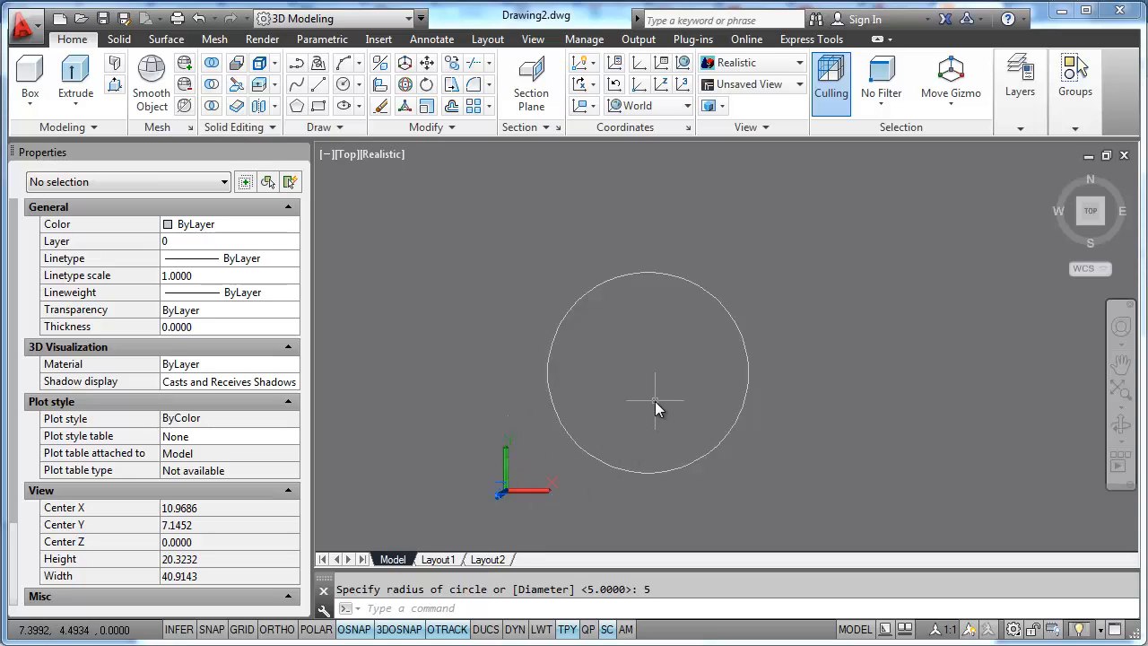
- Draw a concentric circle with a radius of 2.5 inside the large circle
{"action": "type", "text": "circle"}
{"action": "key", "text": "Return"}
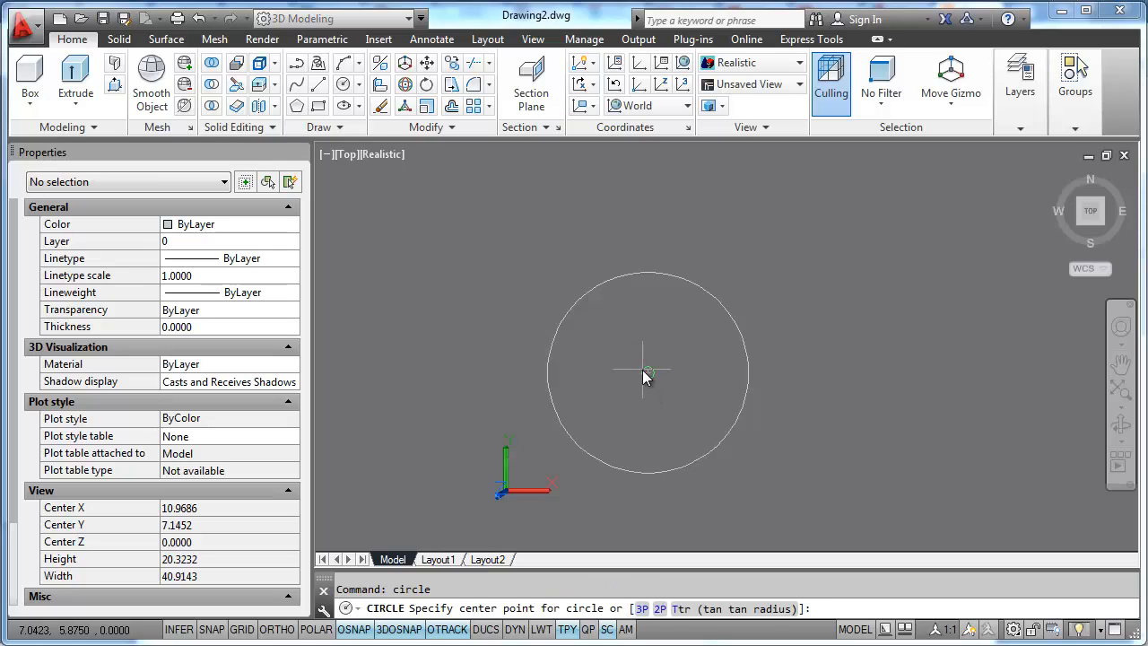
{"action": "left_click", "coordinate": [646, 376]}
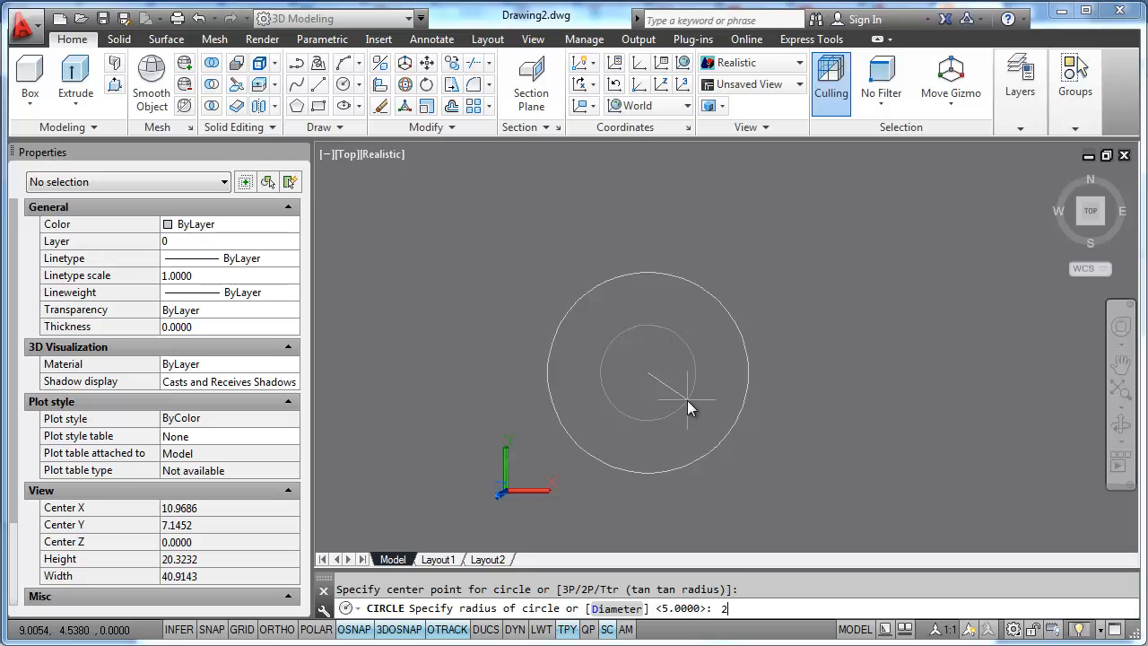
{"action": "type", "text": "2.5"}
{"action": "key", "text": "Return"}
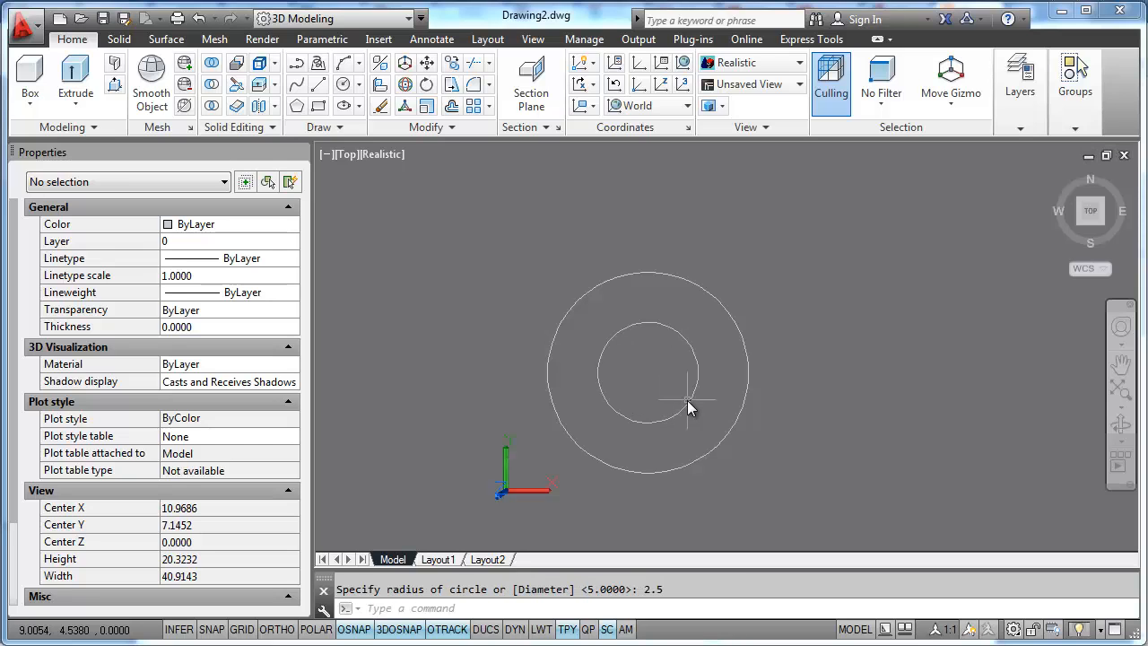
- Move the inner circle straight up from its center by a relative displacement of @0,0,3
{"action": "left_click", "coordinate": [1094, 235]}
{"action": "middle_click_drag", "start_coordinate": [771, 367], "coordinate": [709, 368], "text": "shift"}
{"action": "type", "text": "m"}
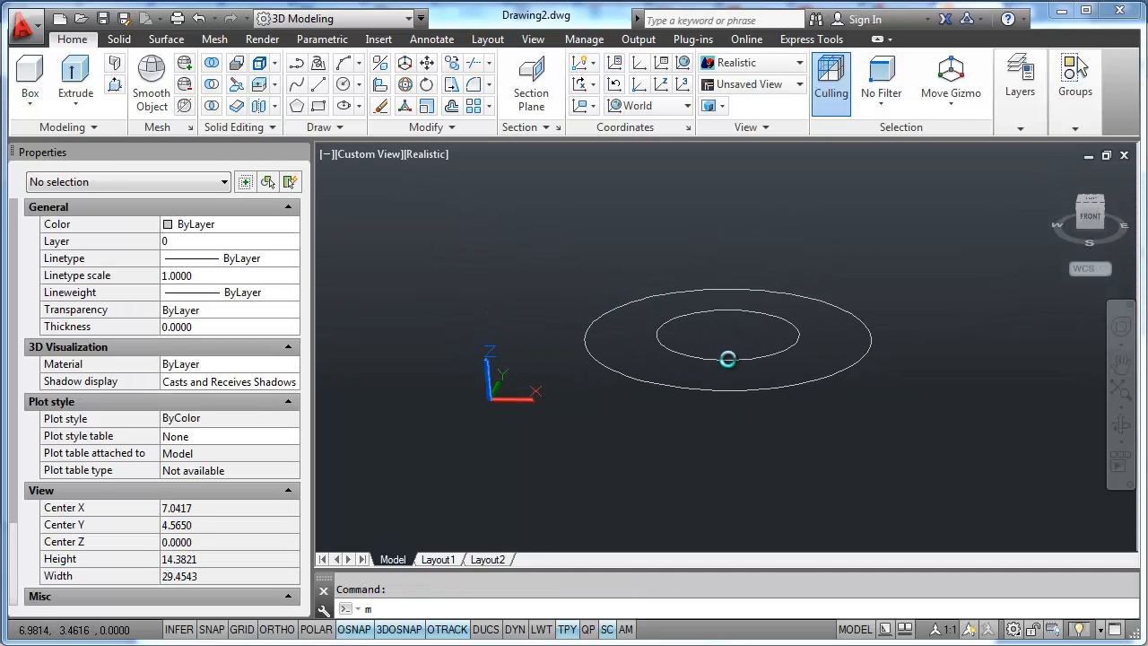
{"action": "key", "text": "Return"}
{"action": "left_click", "coordinate": [728, 357]}
{"action": "key", "text": "Return"}
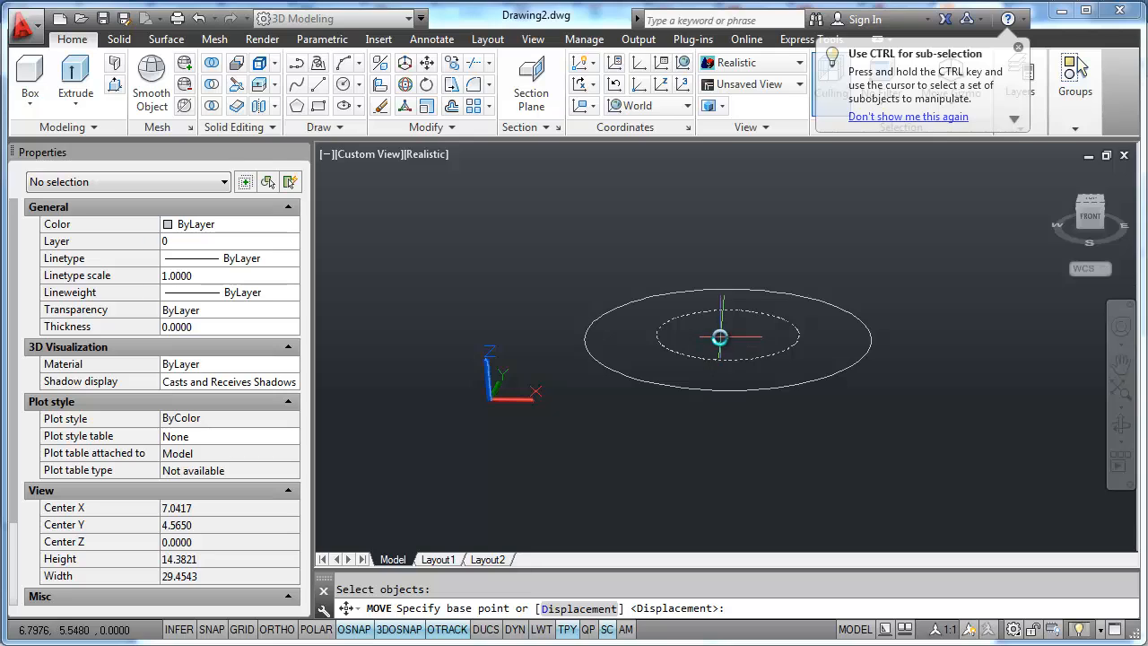
{"action": "right_click", "coordinate": [719, 337], "text": "shift"}
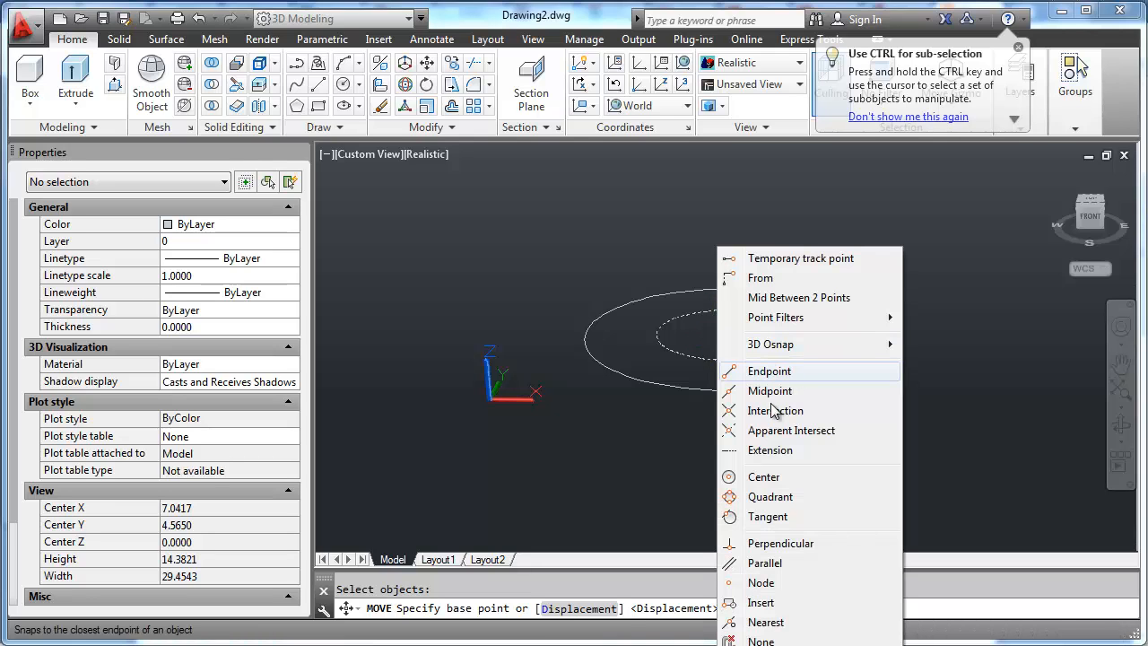
{"action": "left_click", "coordinate": [765, 477]}
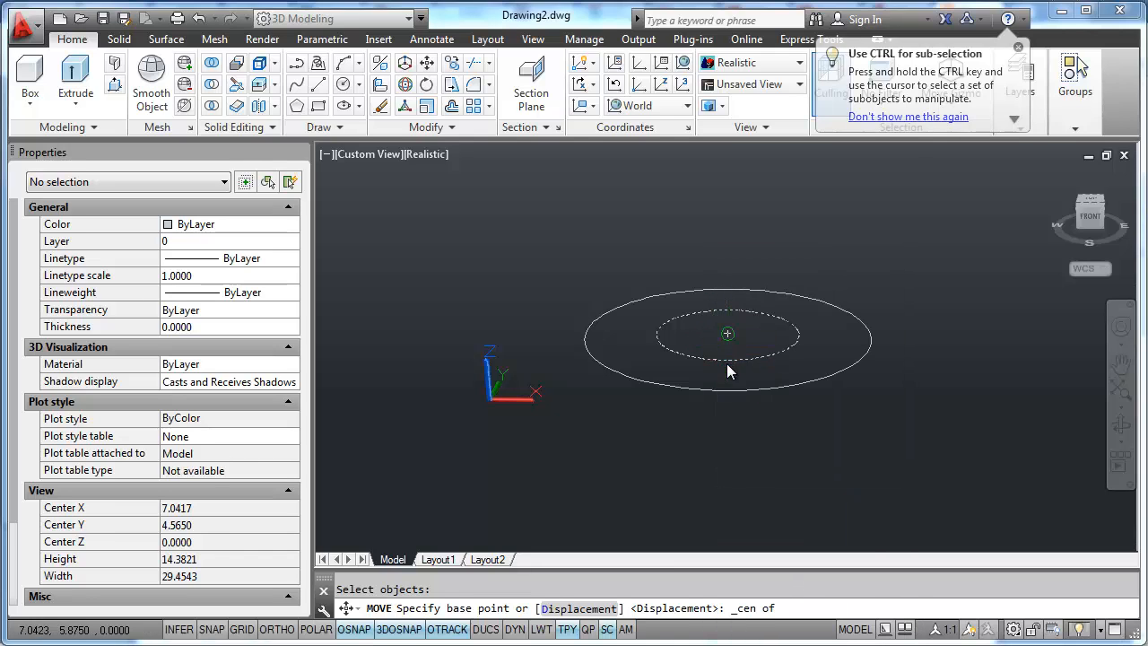
{"action": "left_click", "coordinate": [728, 364]}
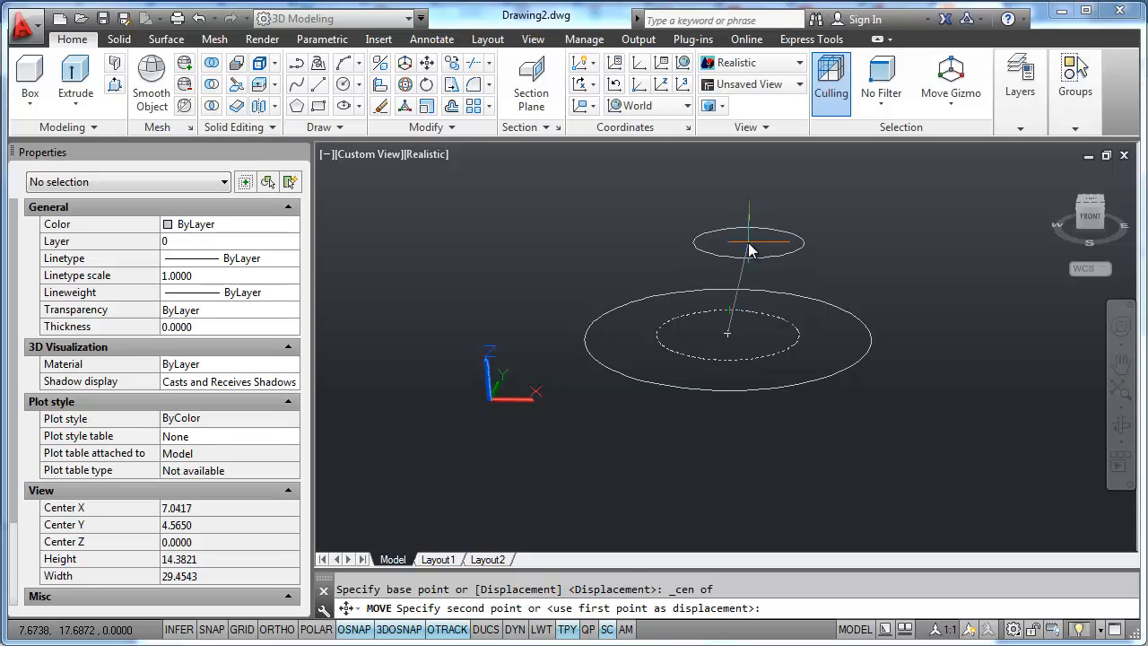
{"action": "type", "text": "@0,0,3"}
{"action": "key", "text": "Return"}
- Copy the raised small circle straight up from its center by @0,0,2
{"action": "type", "text": "c"}
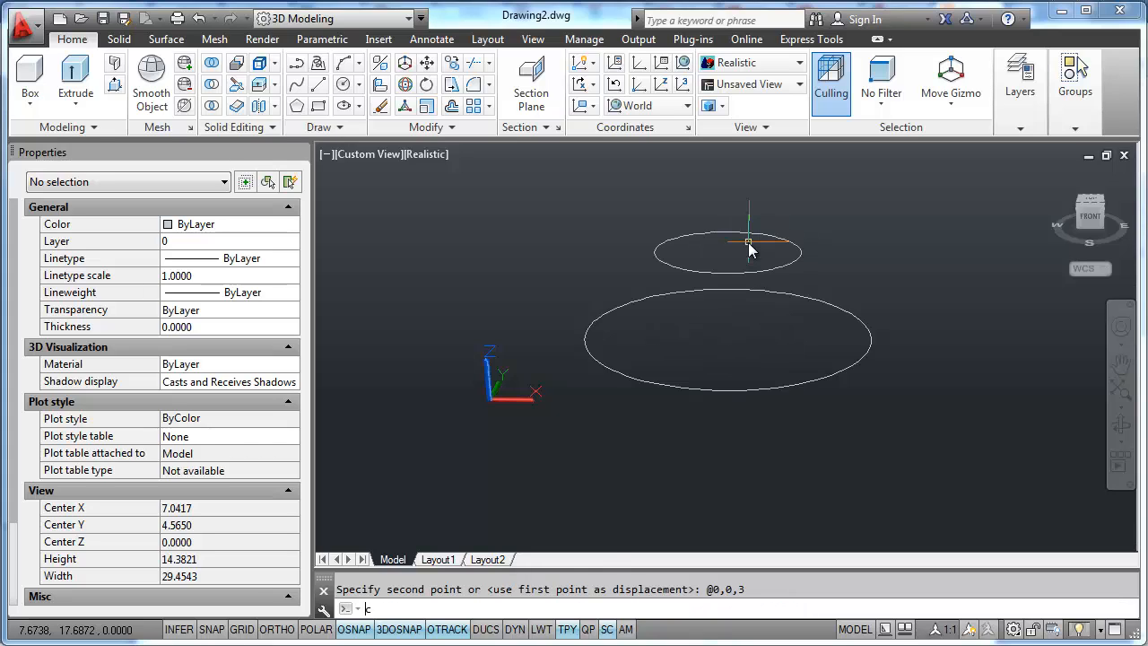
{"action": "type", "text": "opy"}
{"action": "key", "text": "Return"}
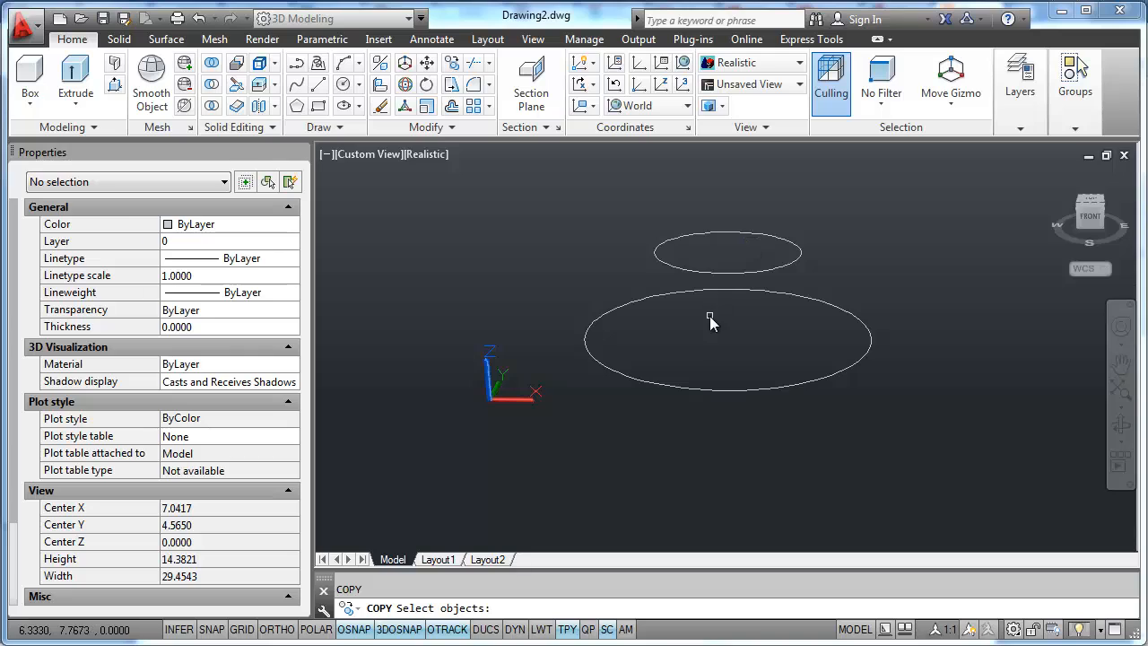
{"action": "left_click", "coordinate": [727, 272]}
{"action": "key", "text": "Return"}
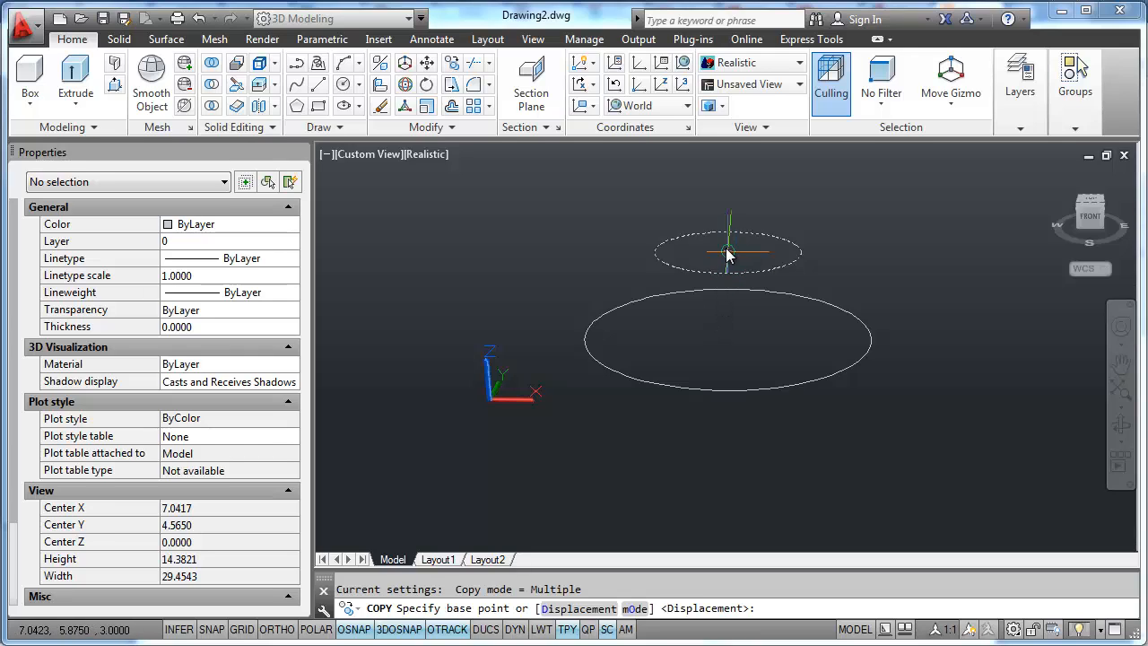
{"action": "left_click", "coordinate": [727, 255]}
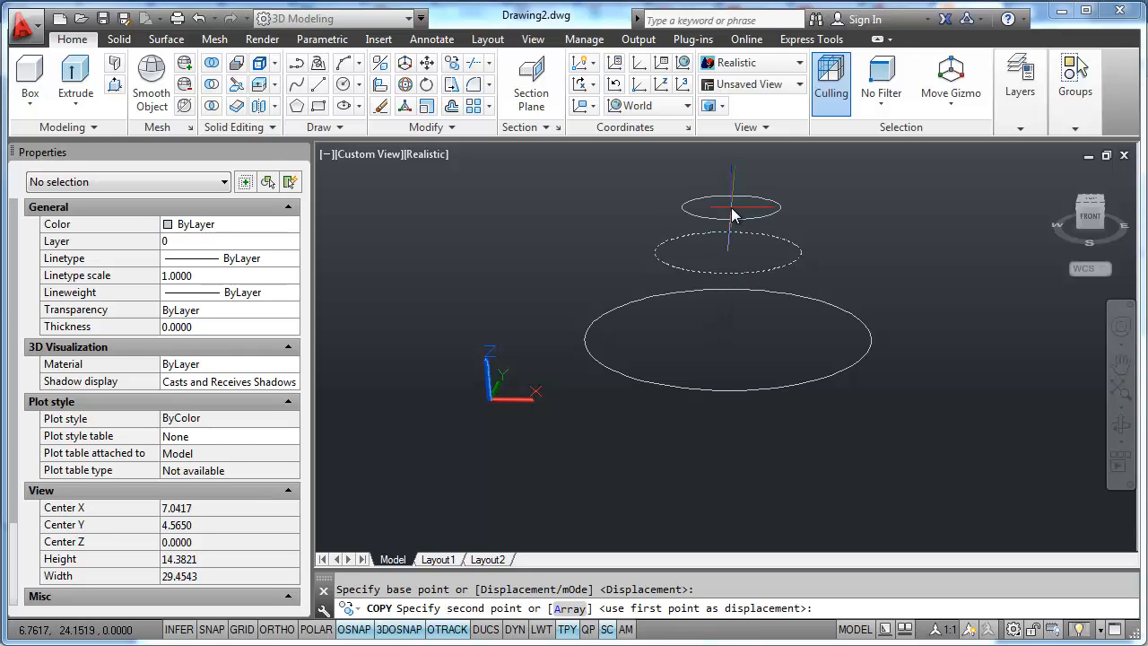
{"action": "type", "text": "@0,0,2"}
{"action": "key", "text": "Return"}
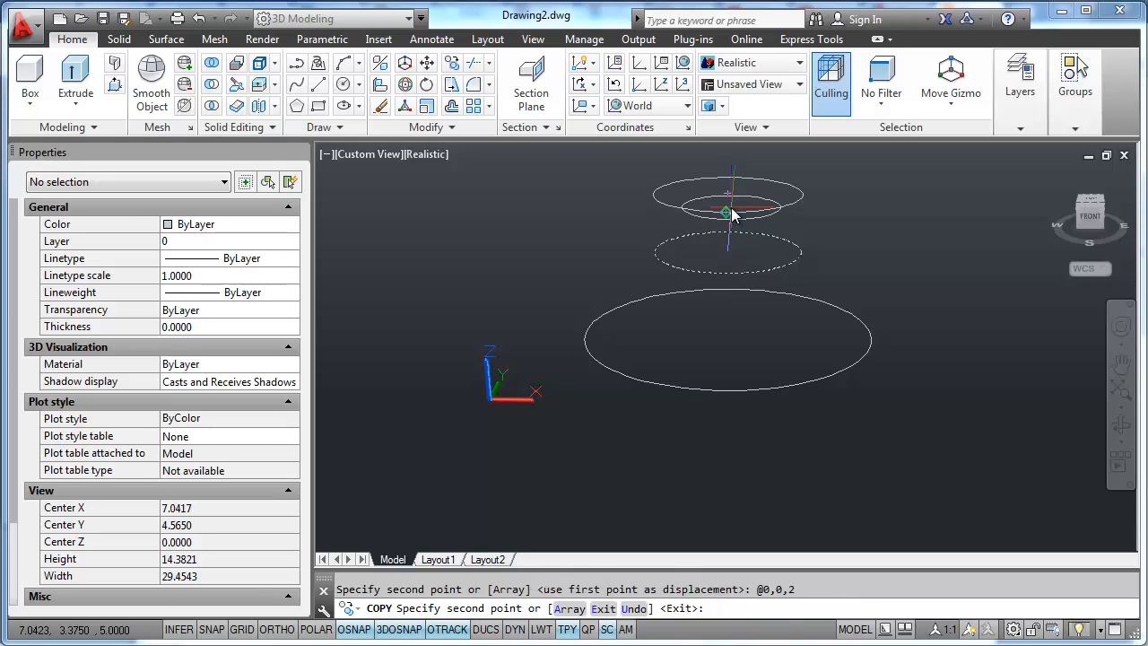
{"action": "scroll", "coordinate": [805, 348], "scroll_direction": "down", "scroll_amount": 3}
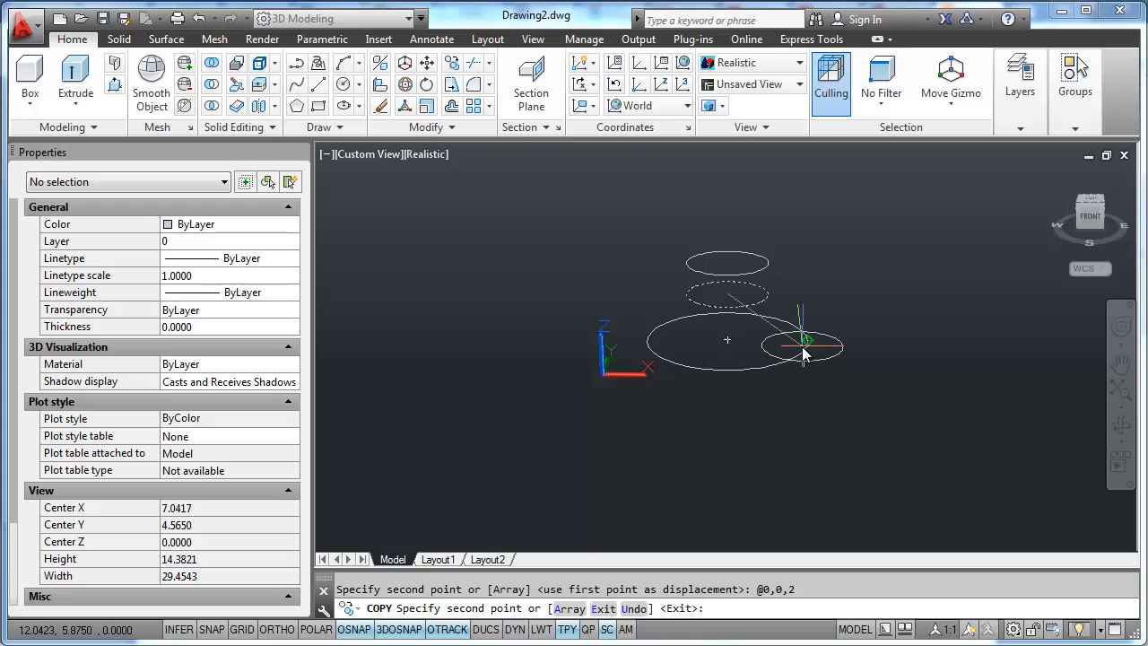
{"action": "key", "text": "Escape"}
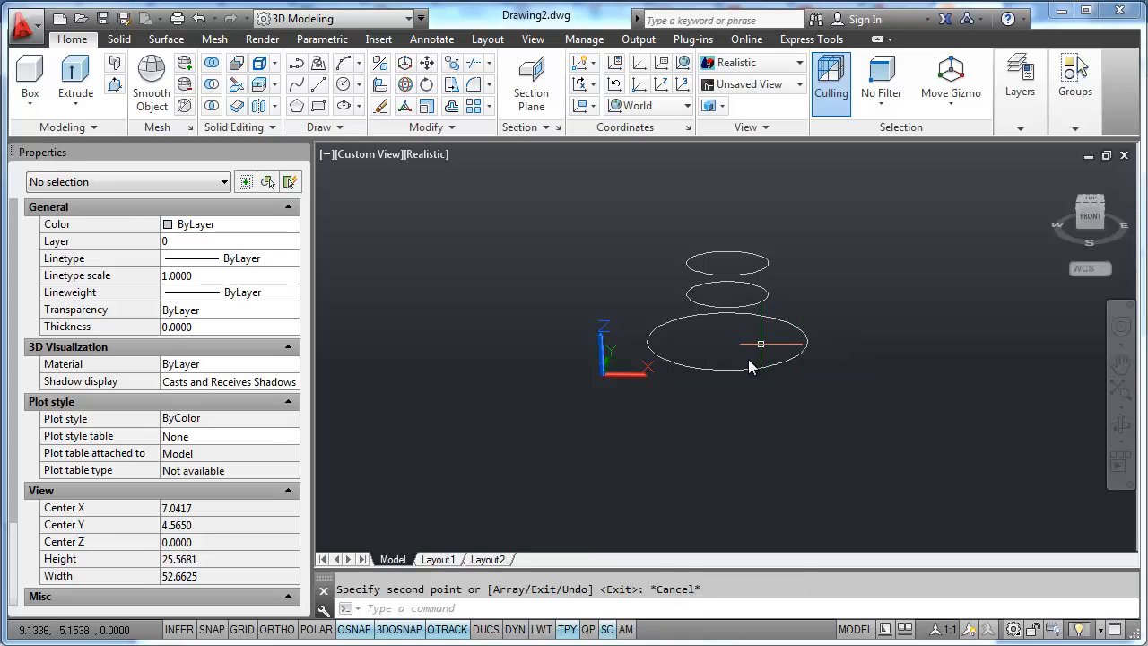
- Copy the large base circle straight up by a relative displacement of @0,0,7
{"action": "type", "text": "ct o"}
{"action": "key", "text": "Return"}
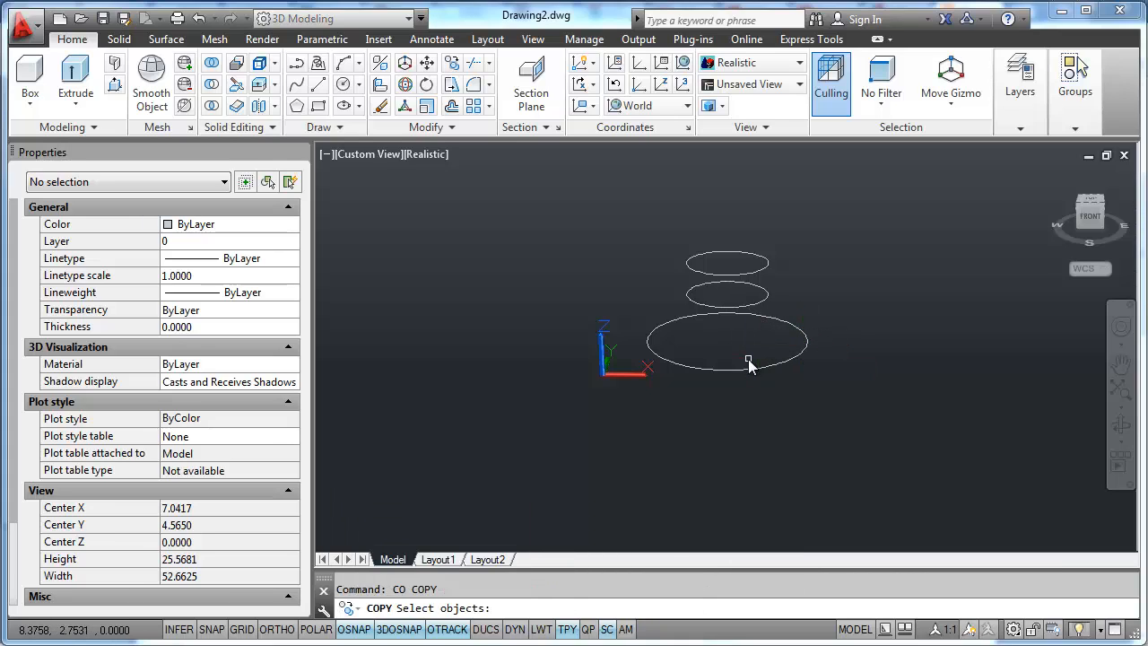
{"action": "left_click", "coordinate": [734, 370]}
{"action": "key", "text": "Return"}
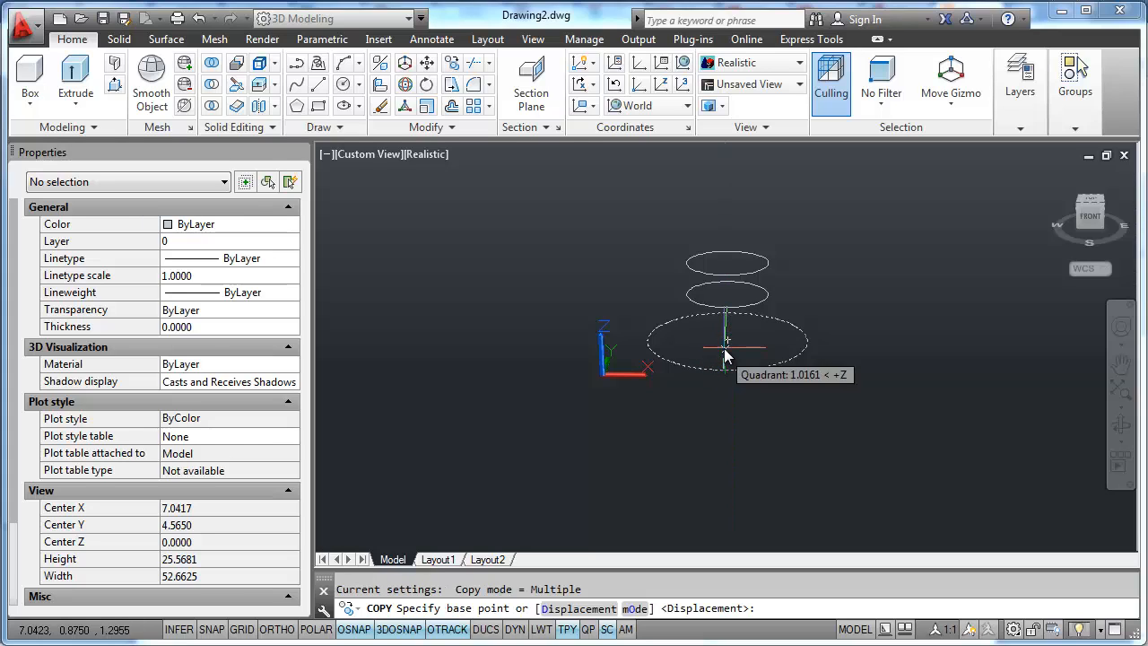
{"action": "left_click", "coordinate": [727, 348]}
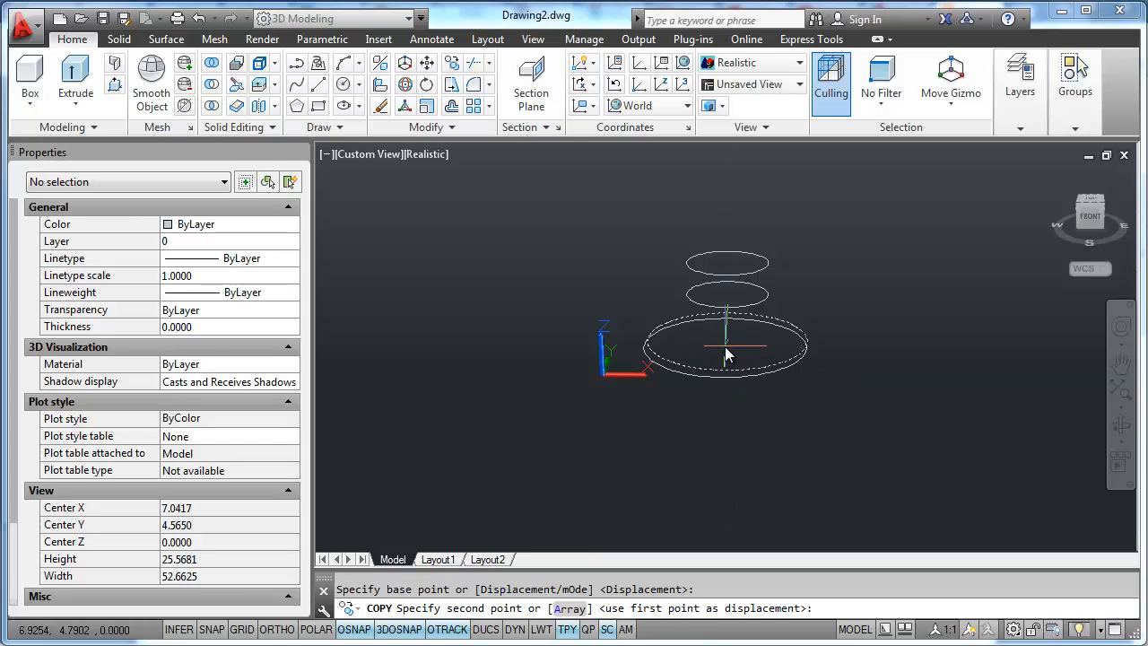
{"action": "type", "text": "@0,0,7"}
{"action": "key", "text": "Return"}
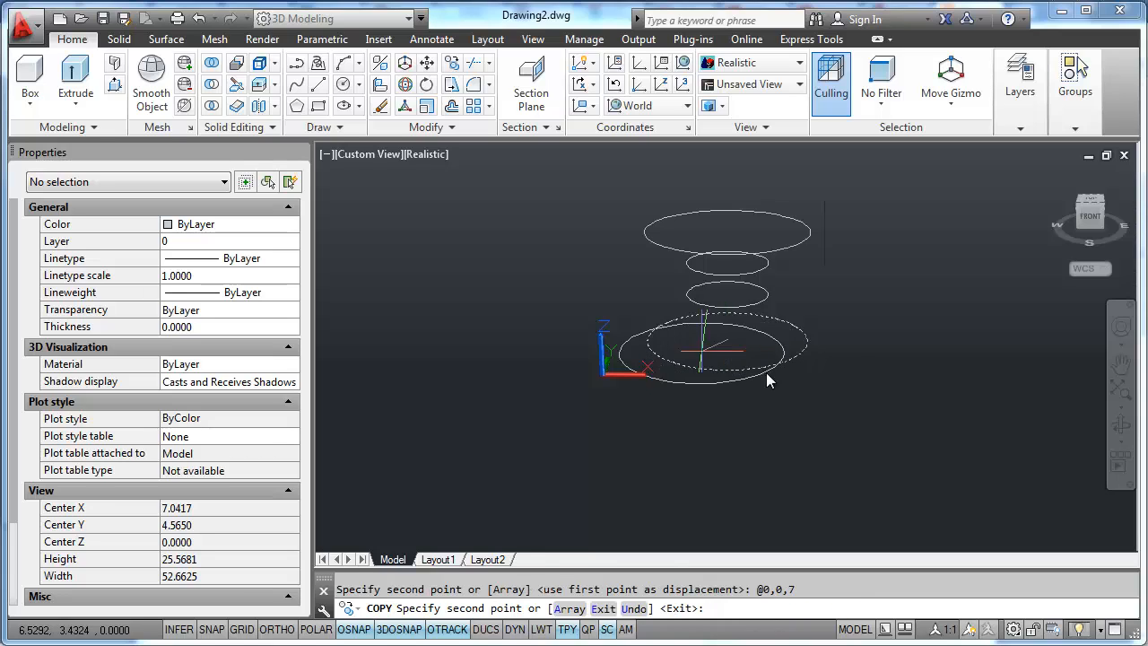
{"action": "key", "text": "Escape"}
- In the top view, draw a rectangle from the circles' center to the opposite corner @5,5
{"action": "middle_click_drag", "start_coordinate": [727, 328], "coordinate": [730, 379], "text": "shift"}
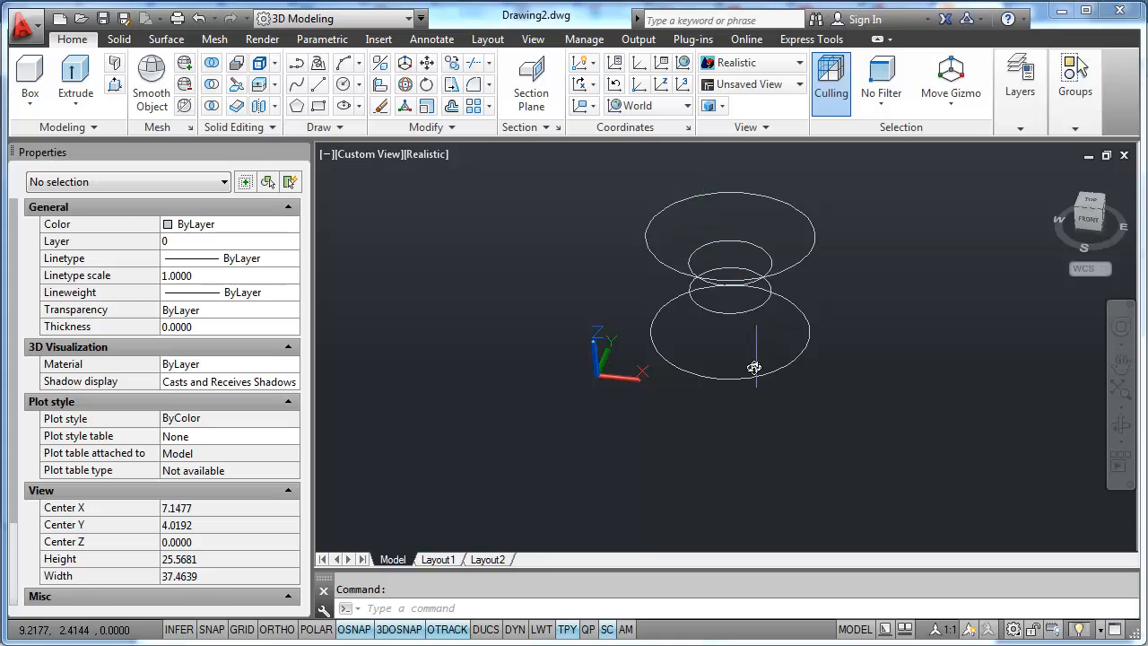
{"action": "key", "text": "ctrl+z"}
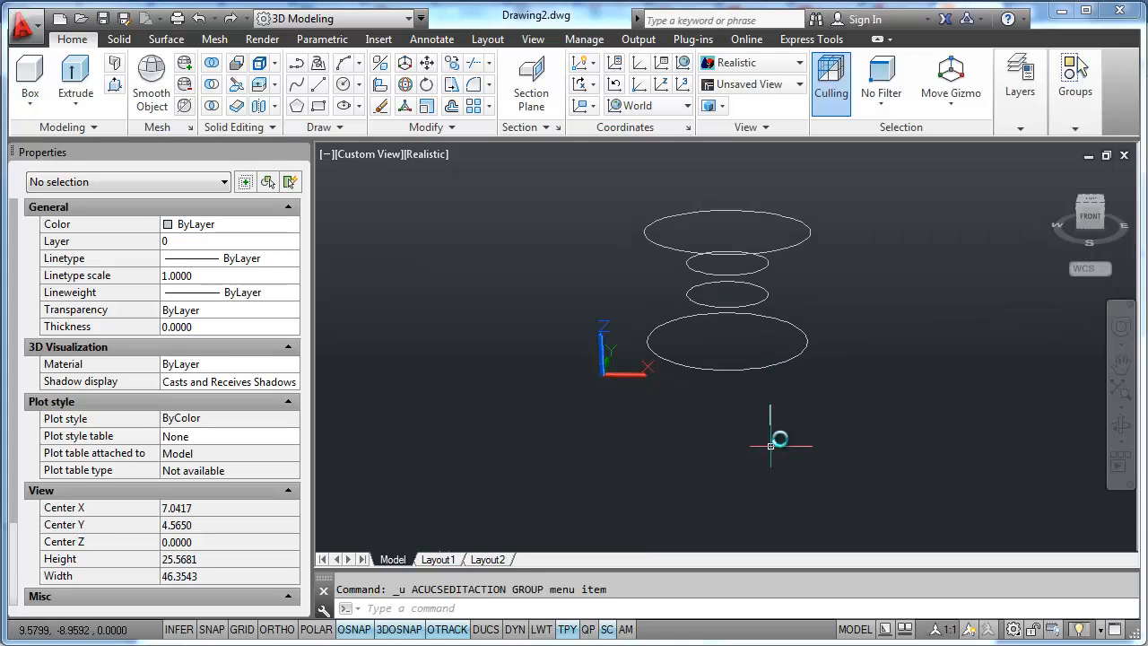
{"action": "left_click", "coordinate": [1101, 205]}
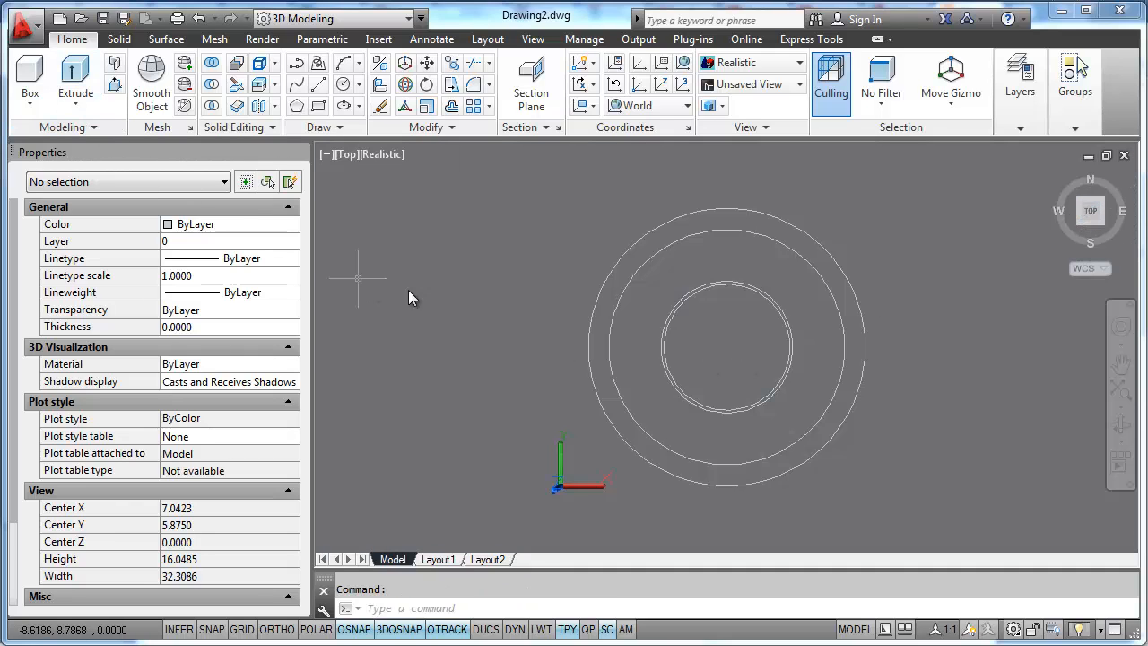
{"action": "type", "text": "c"}
{"action": "key", "text": "Return"}
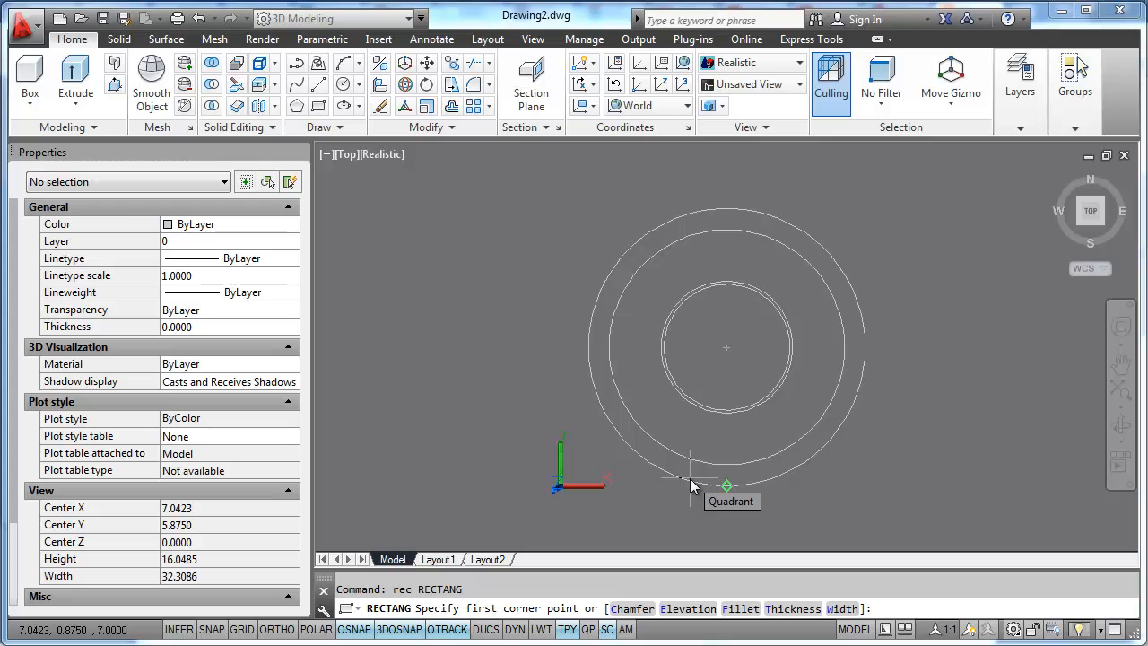
{"action": "left_click", "coordinate": [729, 351]}
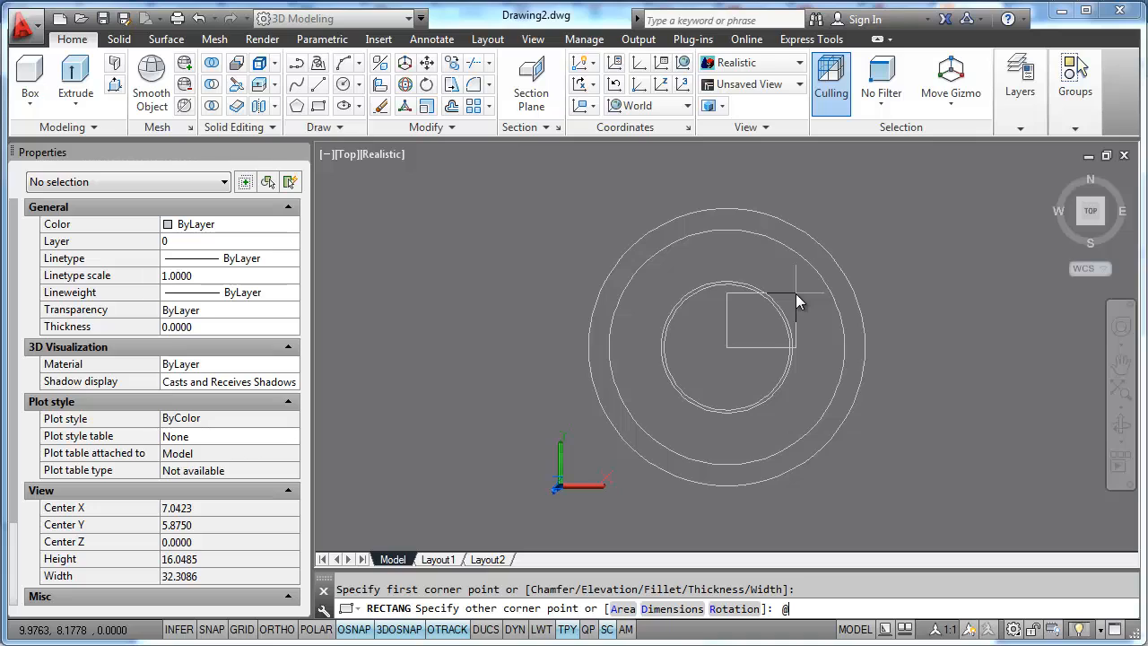
{"action": "type", "text": "5,5"}
{"action": "key", "text": "Return"}
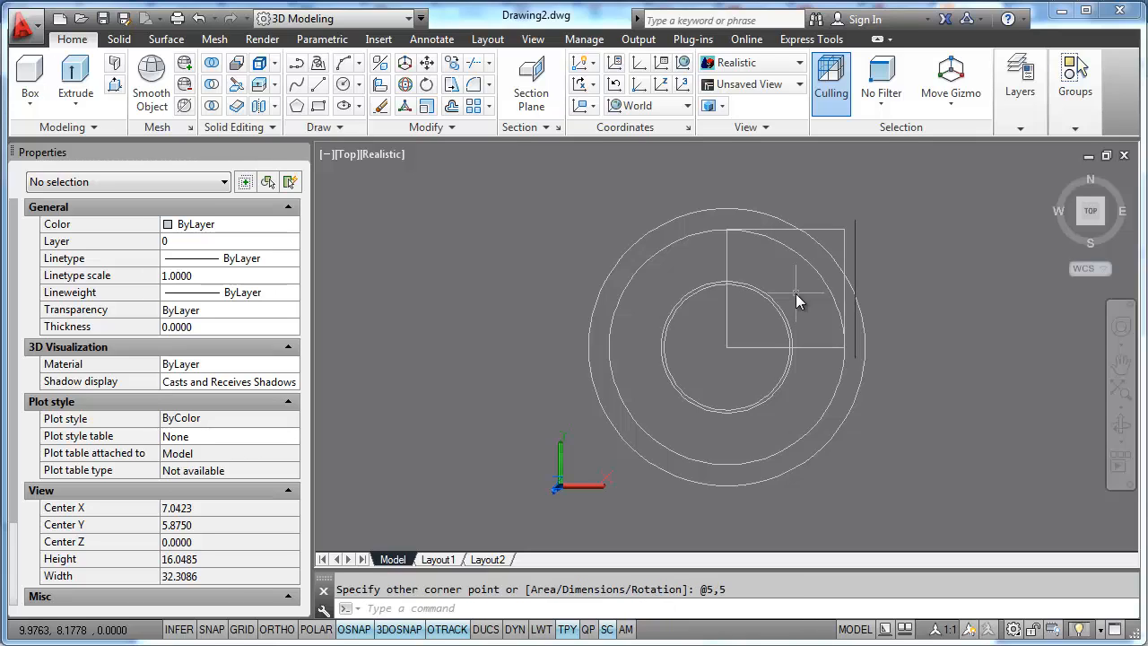
- Move the square by the midpoint between its two diagonal corners so that it is centered on the circles
{"action": "type", "text": "m"}
{"action": "key", "text": "Return"}
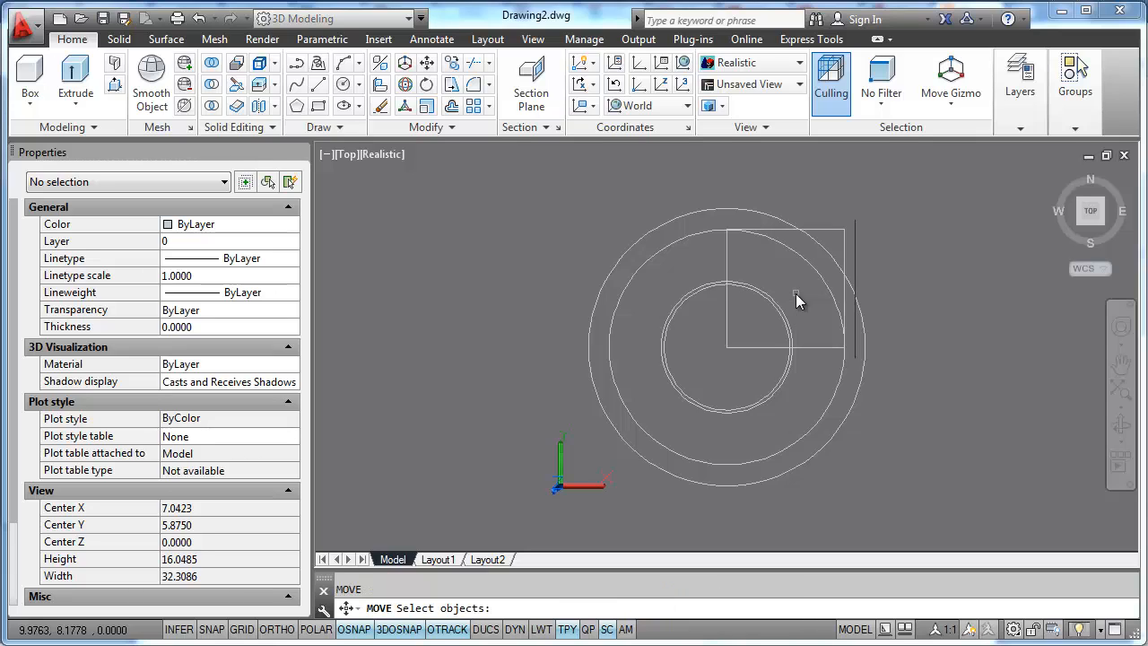
{"action": "left_click", "coordinate": [766, 346]}
{"action": "key", "text": "Return"}
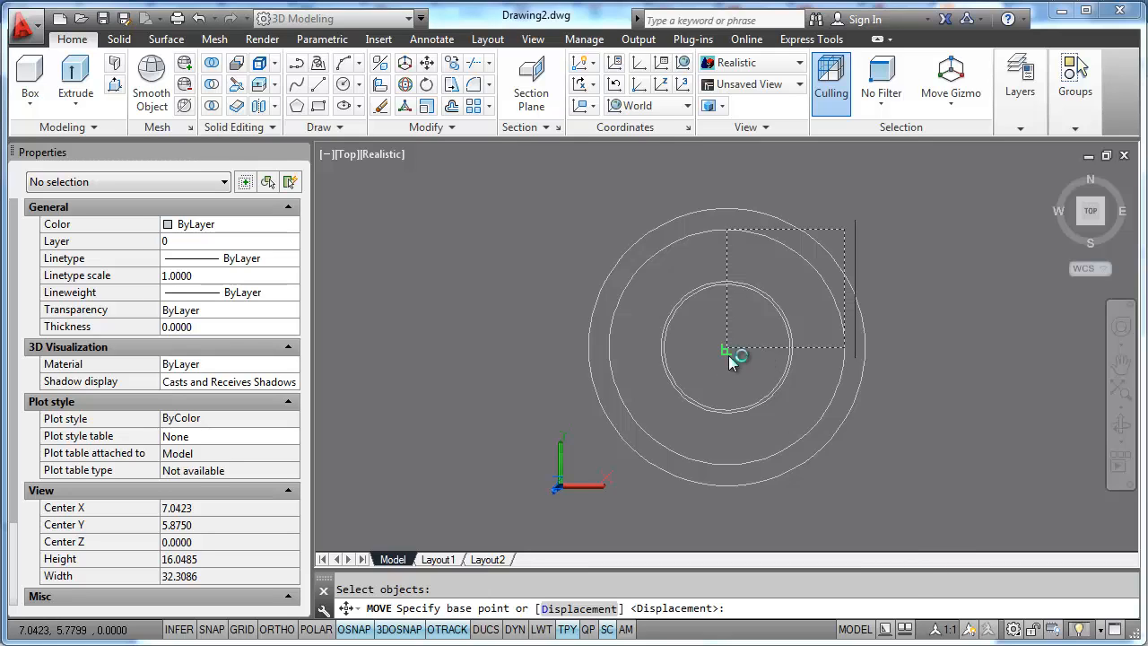
{"action": "right_click", "coordinate": [725, 360], "text": "shift"}
{"action": "left_click", "coordinate": [807, 297]}
{"action": "left_click", "coordinate": [727, 347]}
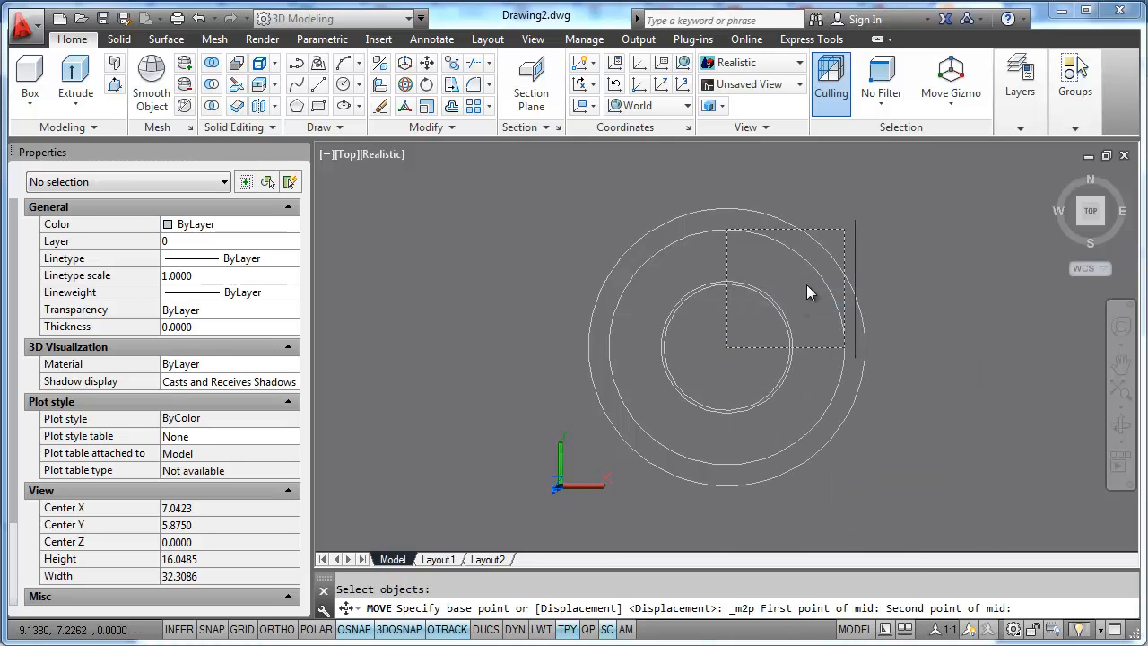
{"action": "left_click", "coordinate": [843, 231]}
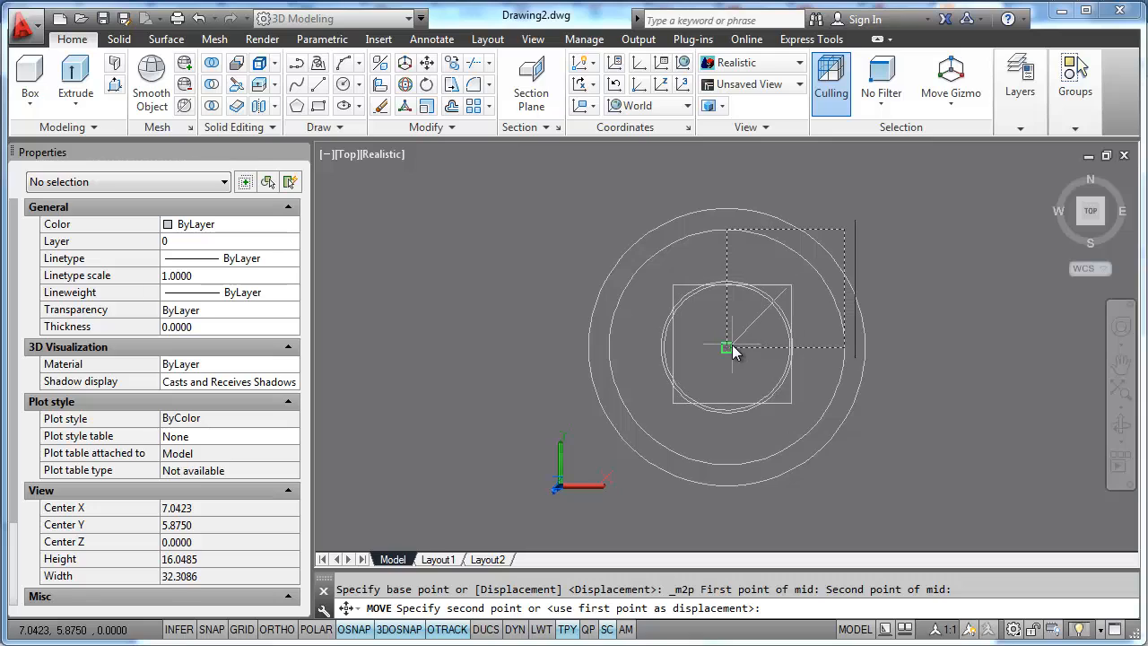
{"action": "type", "text": "m"}
{"action": "key", "text": "Return"}
{"action": "key", "text": "Escape"}
- Set the elevation of the centered square to 10
{"action": "left_click", "coordinate": [671, 287]}
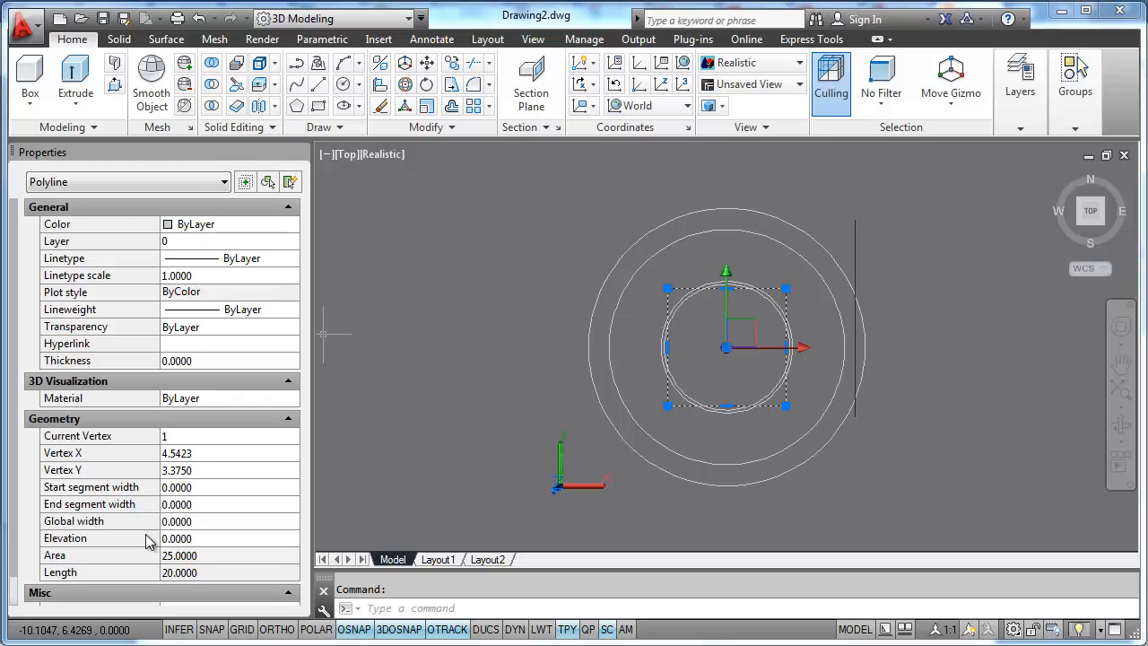
{"action": "left_click", "coordinate": [254, 535]}
{"action": "type", "text": "10"}
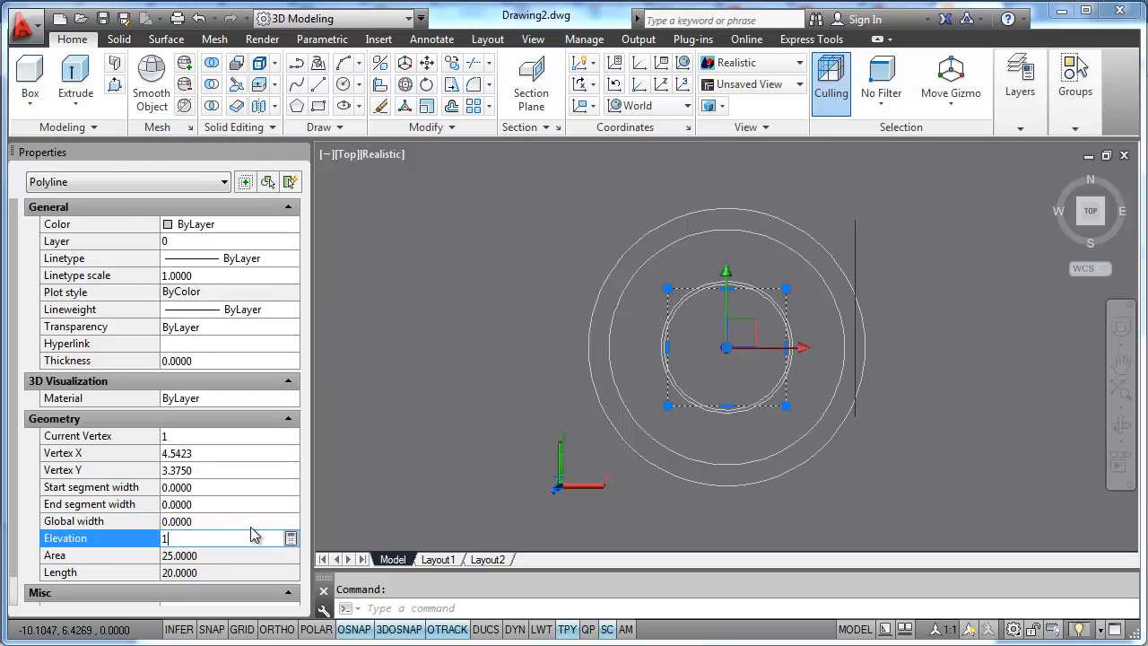
{"action": "key", "text": "Return"}
{"action": "key", "text": "Escape"}
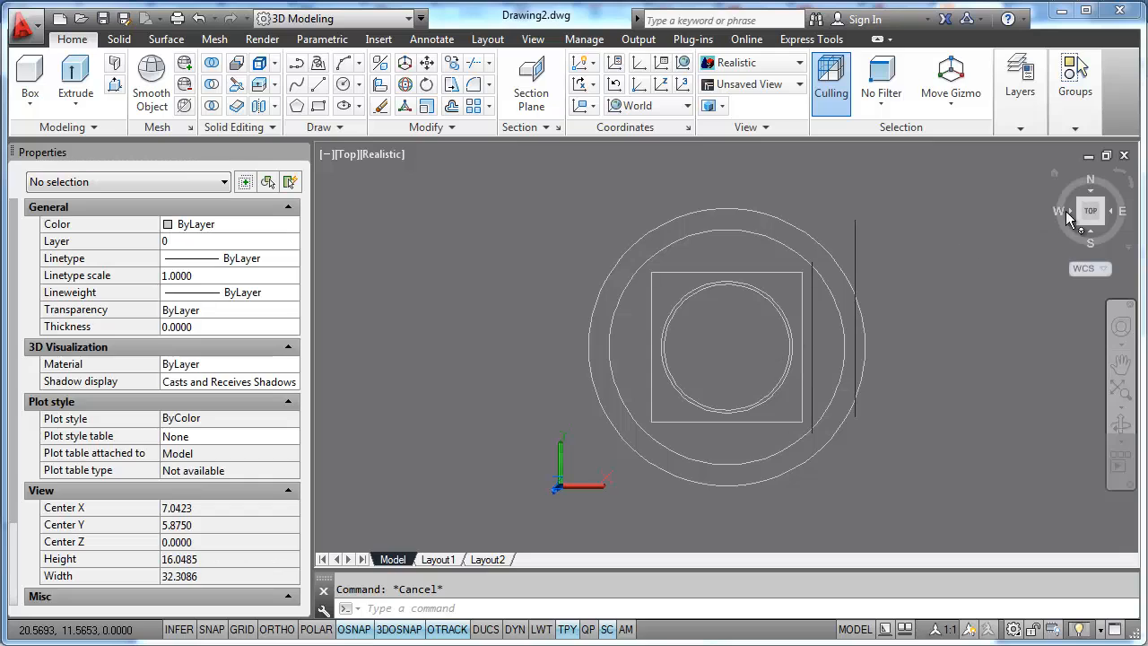
{"action": "left_click", "coordinate": [1102, 226]}
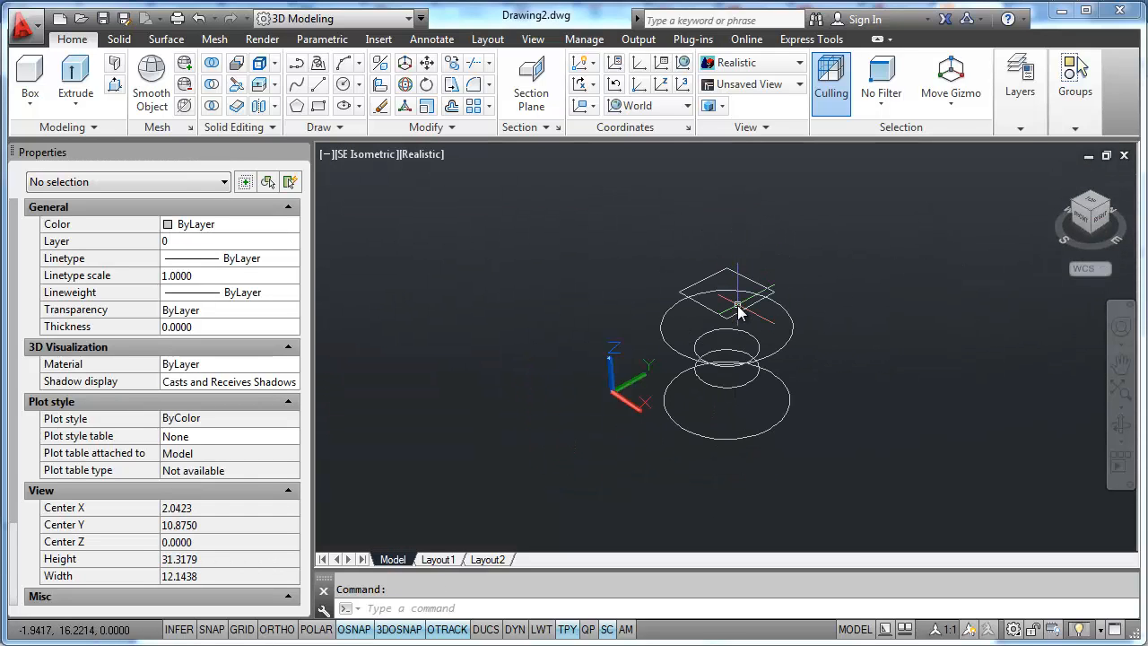
- Copy the centered square straight up by a relative displacement of @0,0,3
{"action": "type", "text": "co"}
{"action": "key", "text": "Return"}
{"action": "left_click", "coordinate": [737, 307]}
{"action": "key", "text": "Return"}
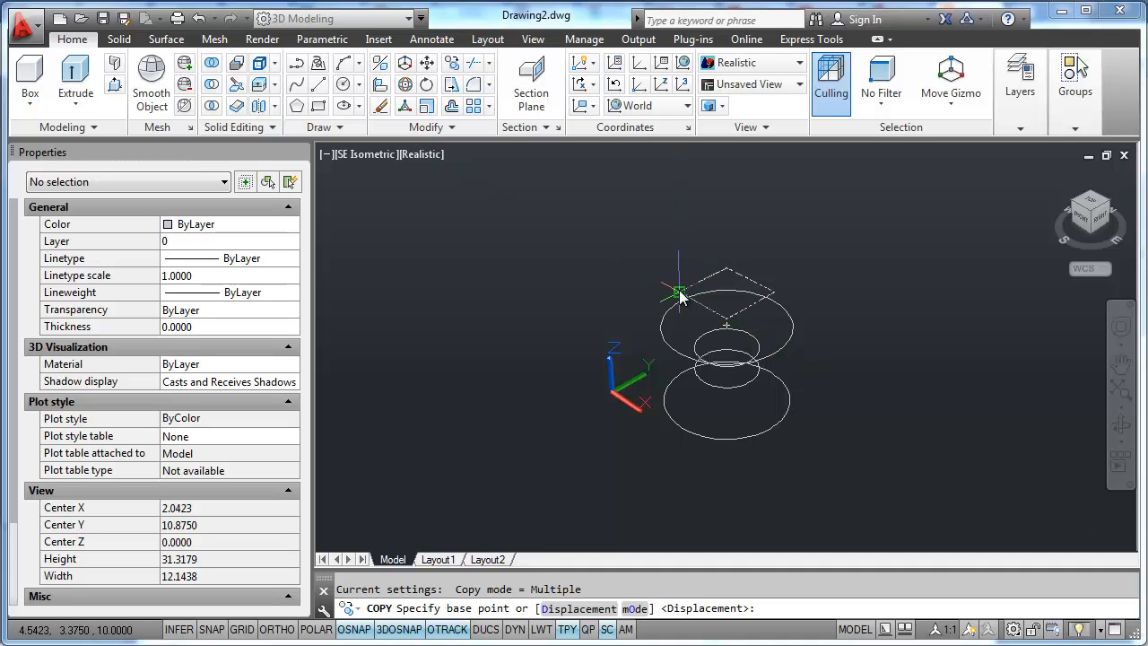
{"action": "left_click", "coordinate": [681, 292]}
{"action": "type", "text": "@0"}
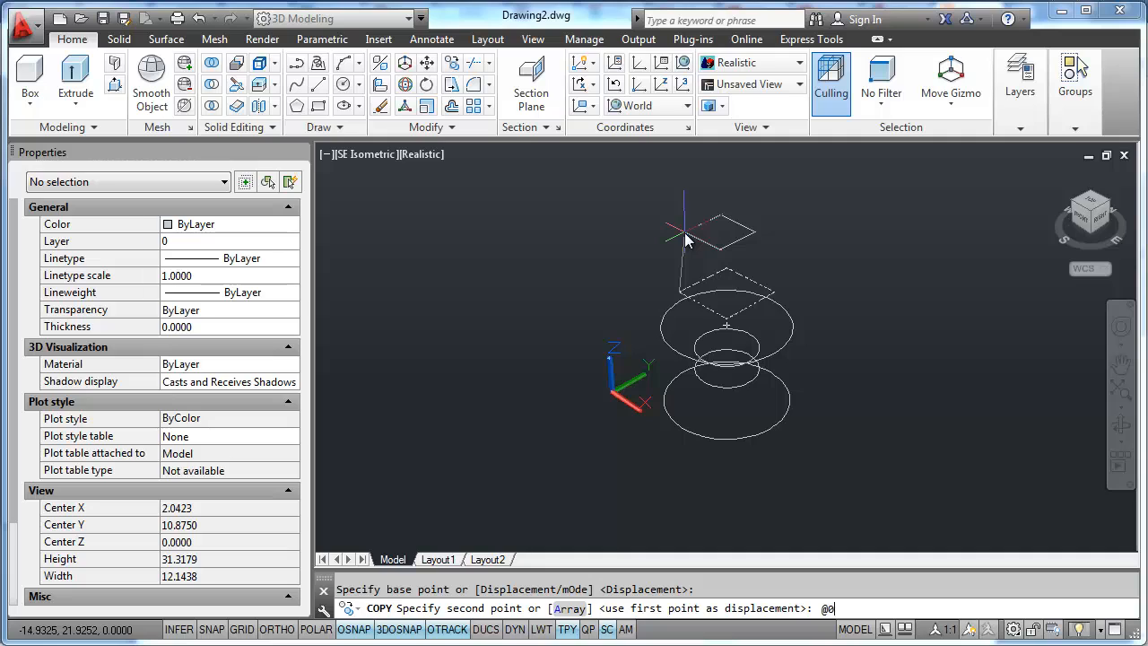
{"action": "type", "text": ",0,3"}
{"action": "key", "text": "Return"}
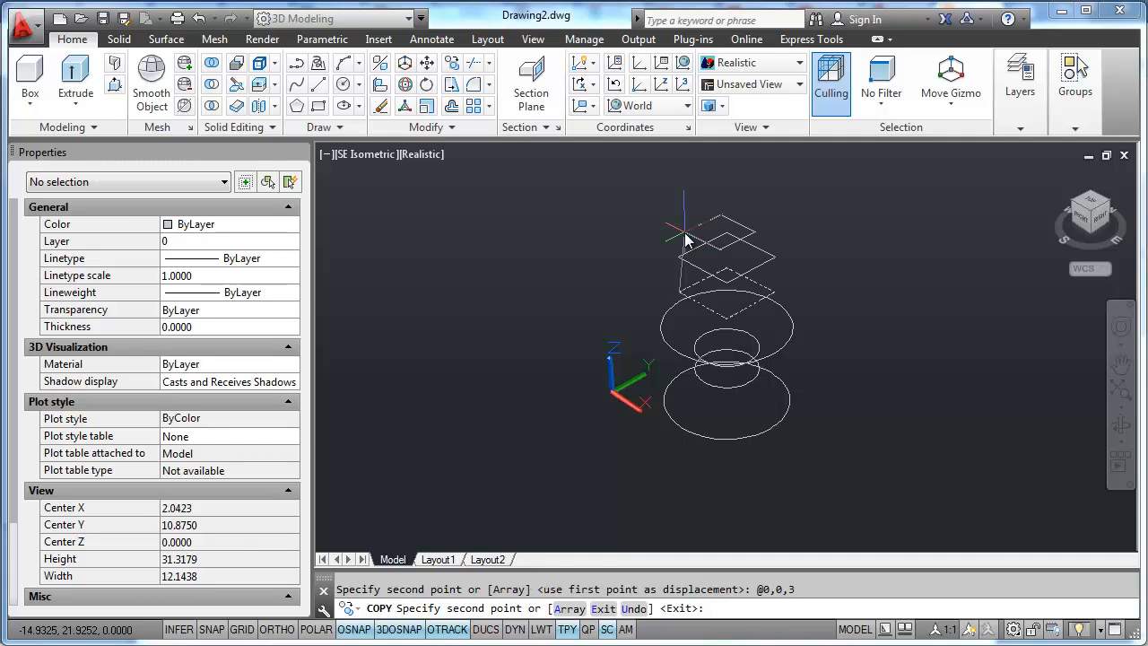
{"action": "key", "text": "Escape"}
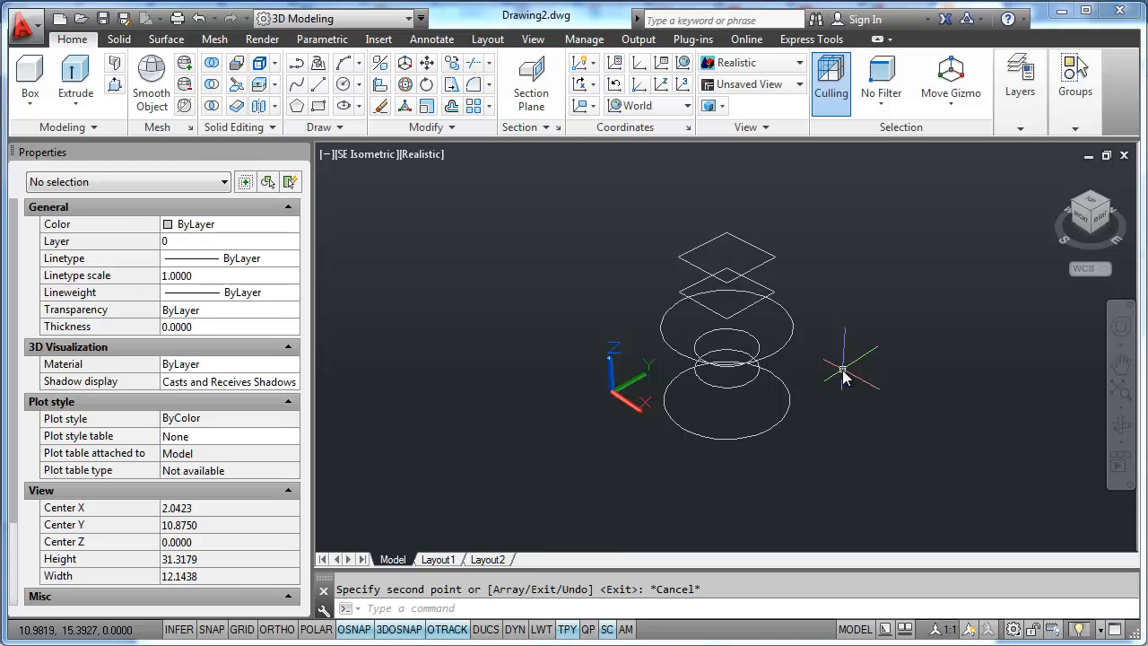
- Try to loft the whole stack by selecting all six cross-sections together in one crossing window
{"action": "left_click", "coordinate": [75, 104]}
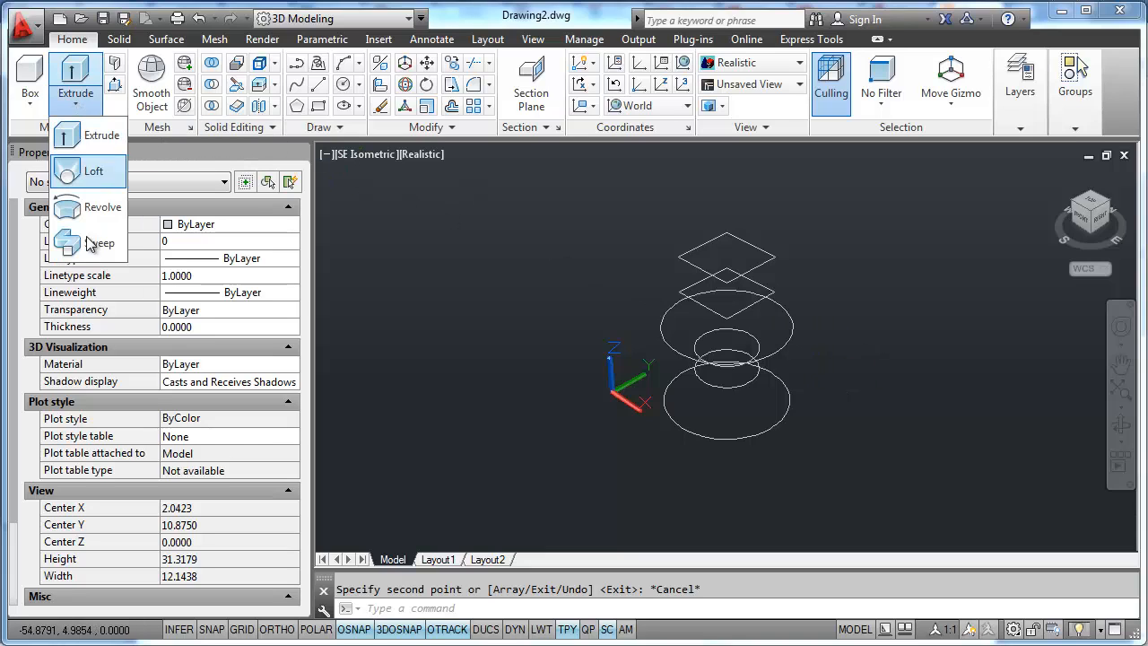
{"action": "left_click", "coordinate": [94, 170]}
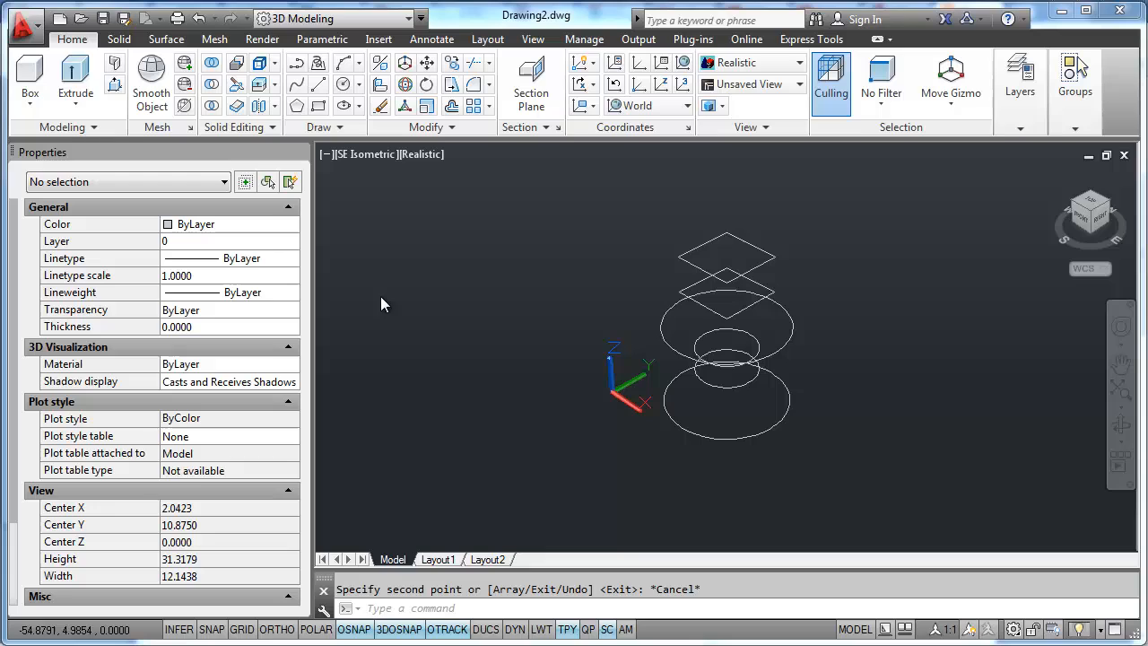
{"action": "left_click", "coordinate": [857, 509]}
{"action": "left_click", "coordinate": [705, 234]}
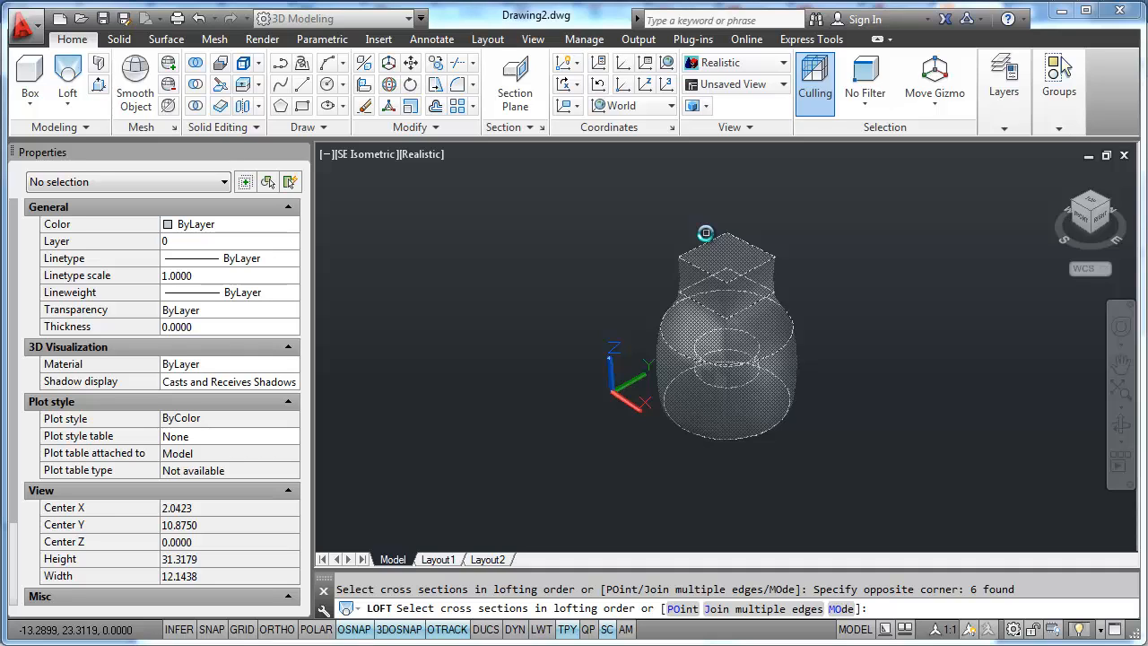
{"action": "middle_click_drag", "start_coordinate": [757, 402], "coordinate": [740, 379], "text": "shift"}
{"action": "key", "text": "Escape"}
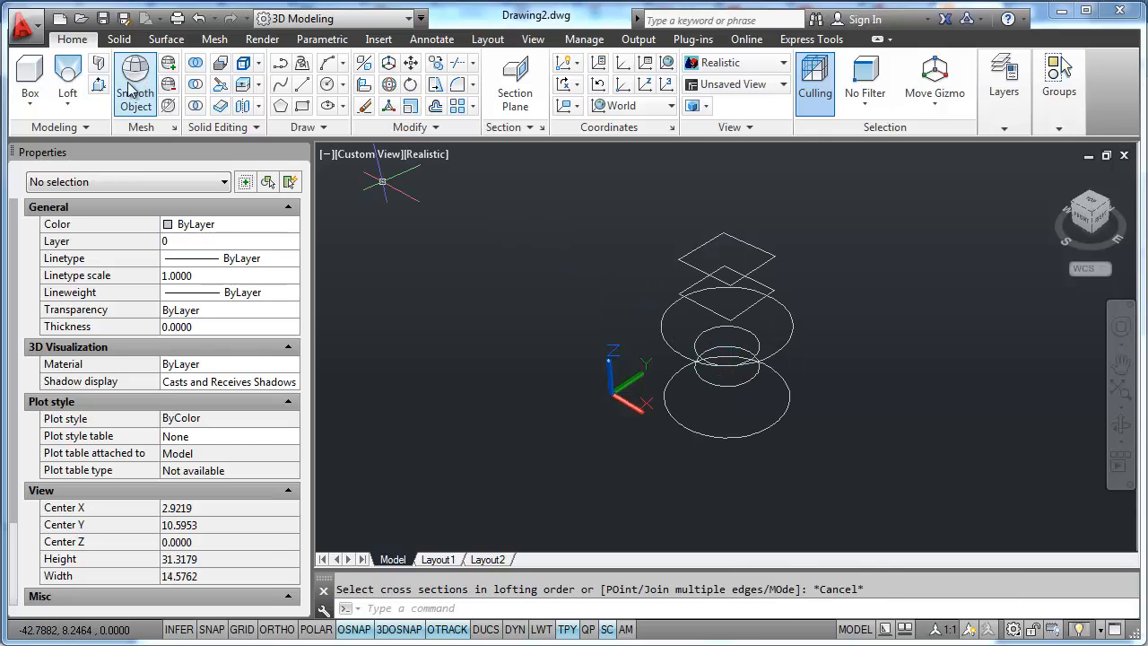
- Try to loft the stack by picking the six cross-sections one at a time, from the base circle up to the top square
{"action": "left_click", "coordinate": [74, 106]}
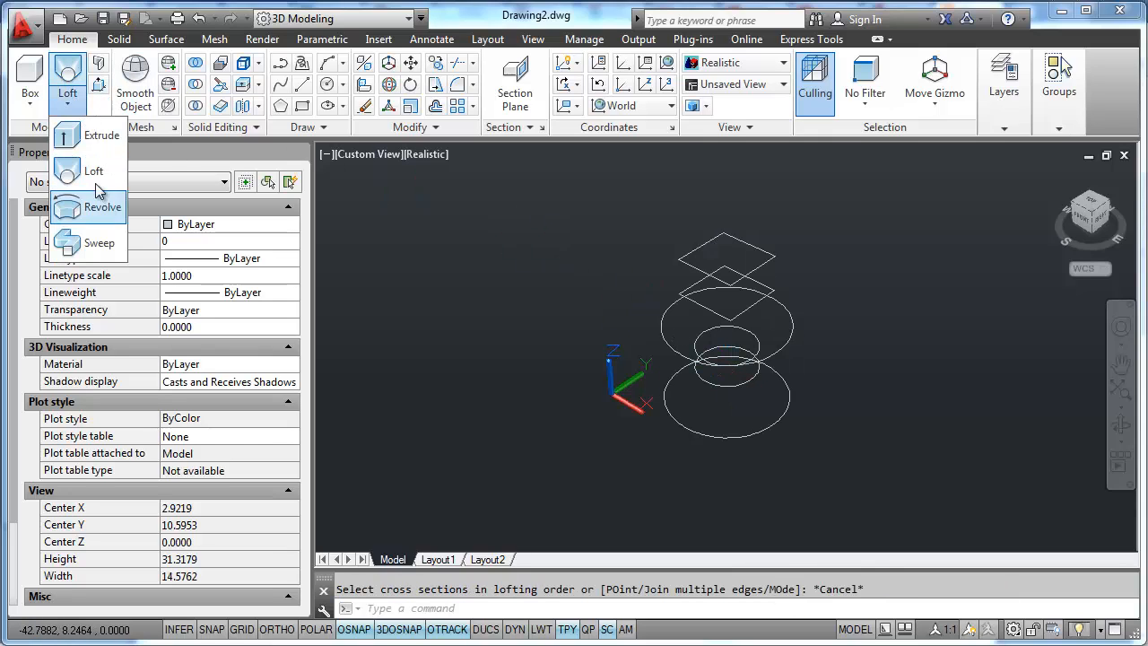
{"action": "left_click", "coordinate": [94, 167]}
{"action": "middle_click_drag", "start_coordinate": [781, 445], "coordinate": [762, 440], "text": "shift"}
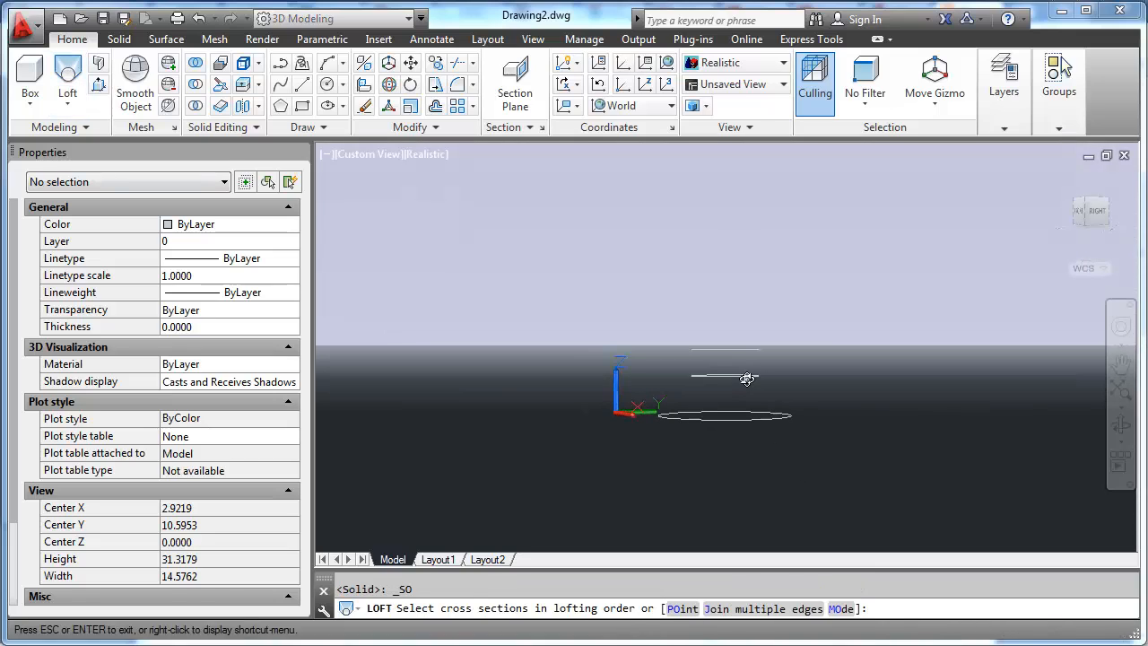
{"action": "left_click", "coordinate": [740, 429]}
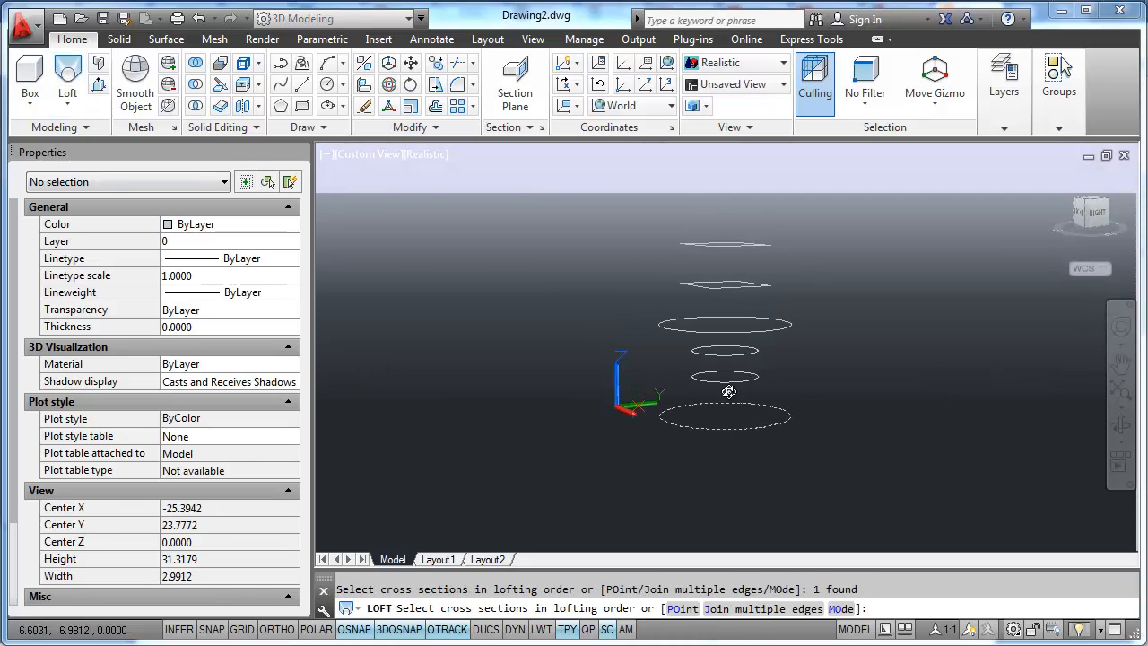
{"action": "left_click", "coordinate": [723, 383]}
{"action": "left_click", "coordinate": [730, 355]}
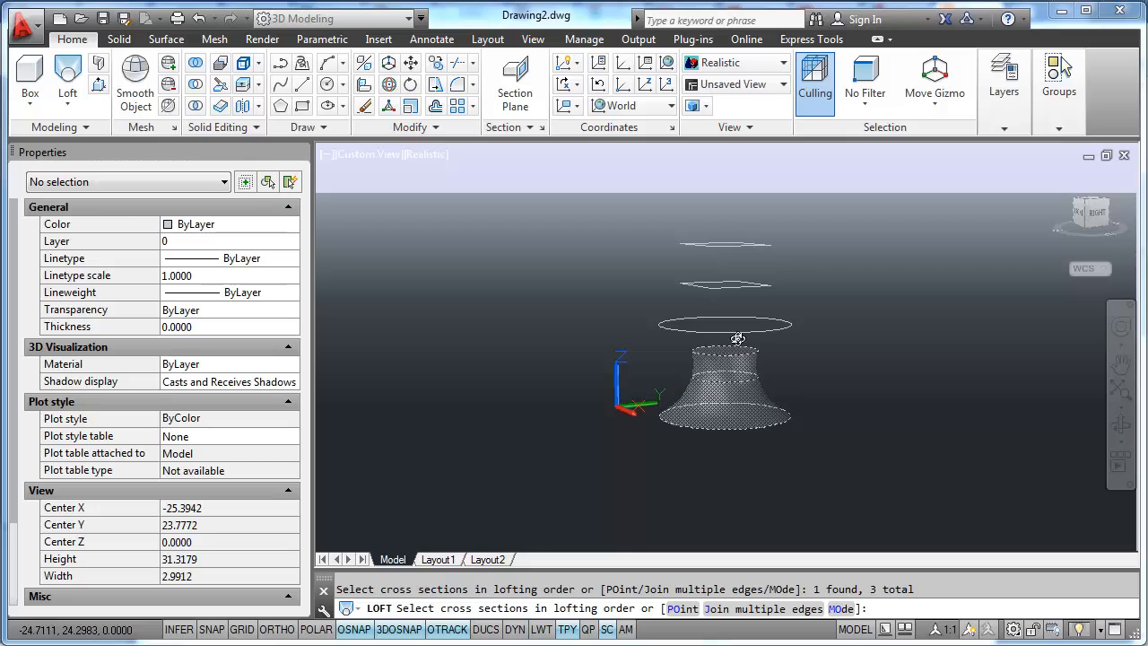
{"action": "left_click", "coordinate": [738, 329]}
{"action": "left_click", "coordinate": [730, 287]}
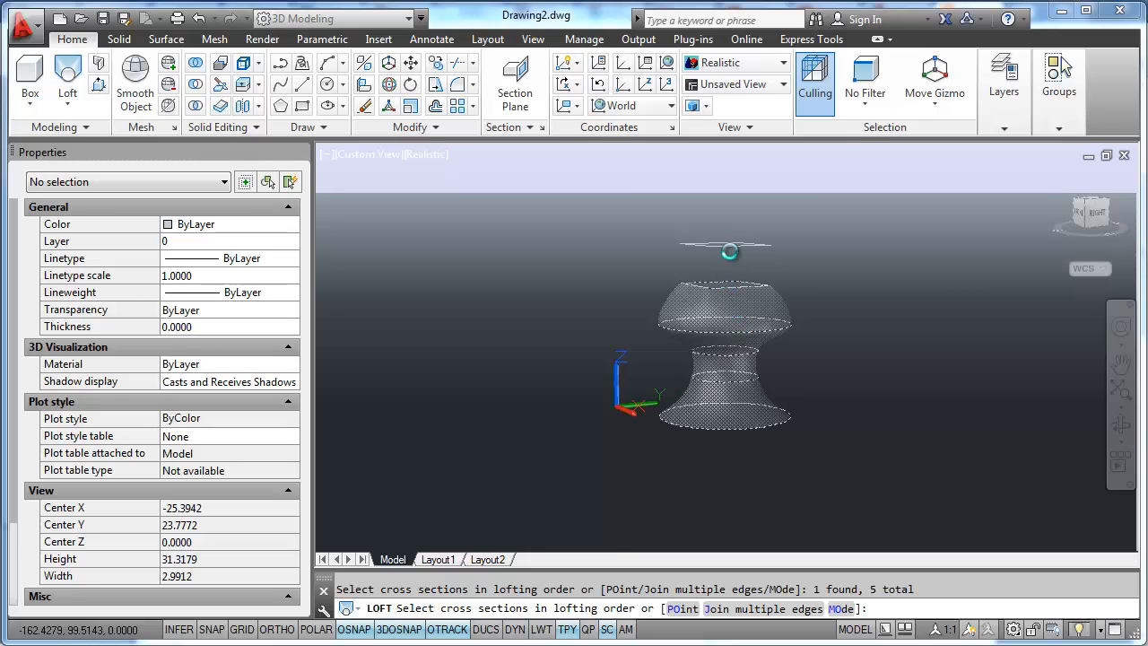
{"action": "left_click", "coordinate": [732, 244]}
{"action": "middle_click_drag", "start_coordinate": [783, 317], "coordinate": [772, 367], "text": "shift"}
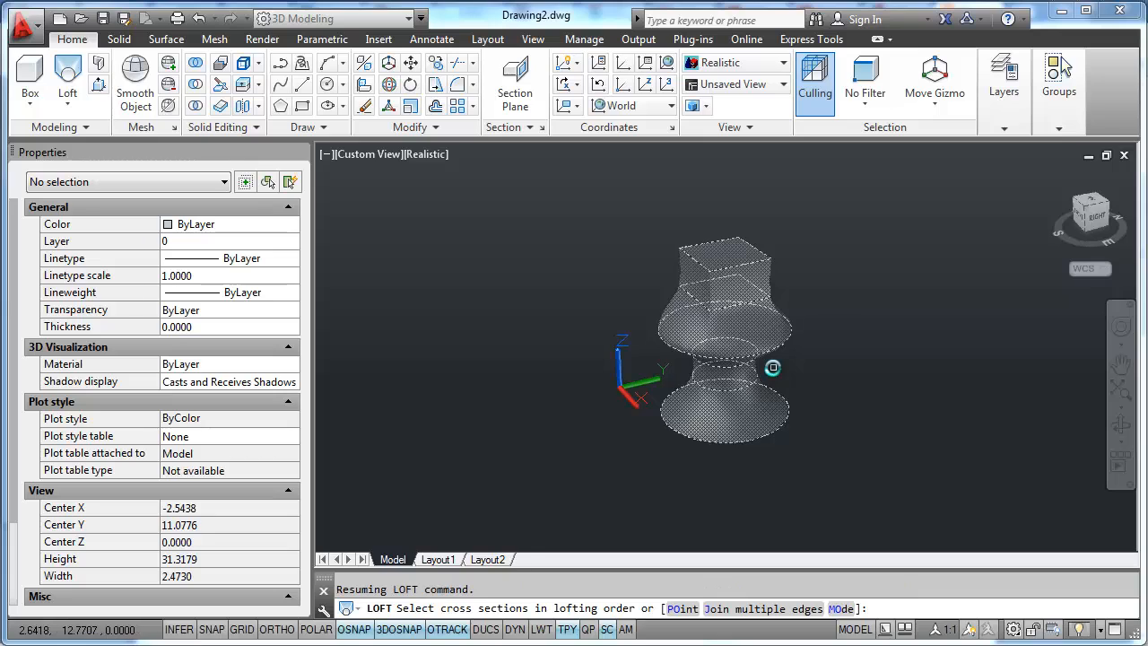
{"action": "key", "text": "Escape"}
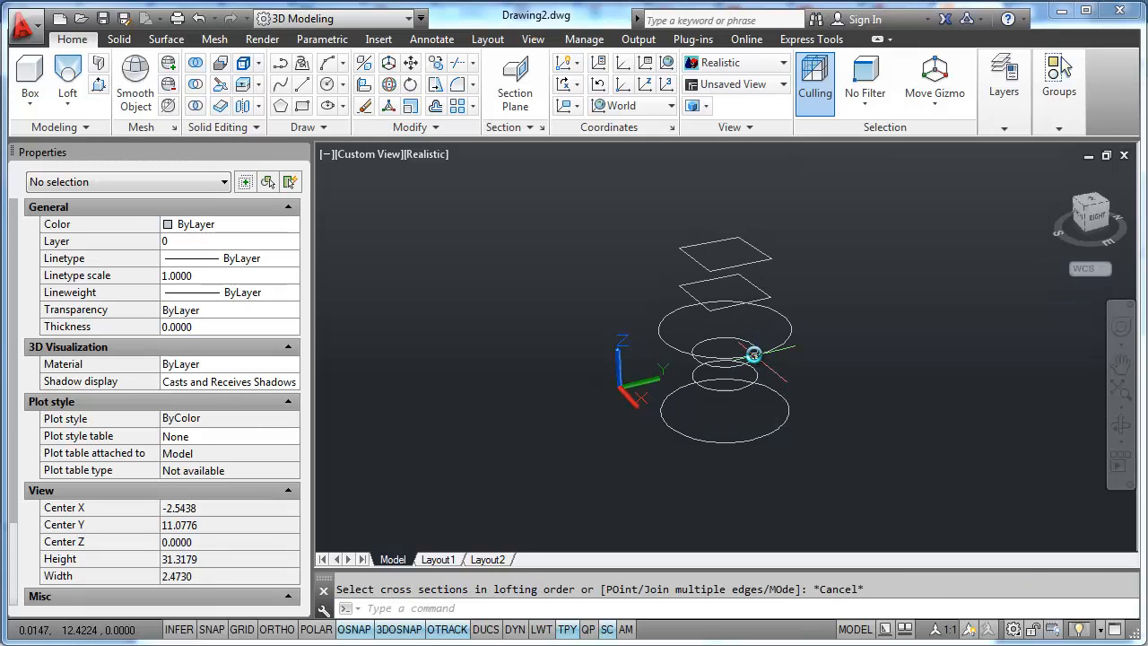
- In the top view, copy the whole profile stack twice along the Y axis with Ortho on, spacing the three stacks apart in a row
{"action": "scroll", "coordinate": [756, 358], "scroll_direction": "down", "scroll_amount": 3}
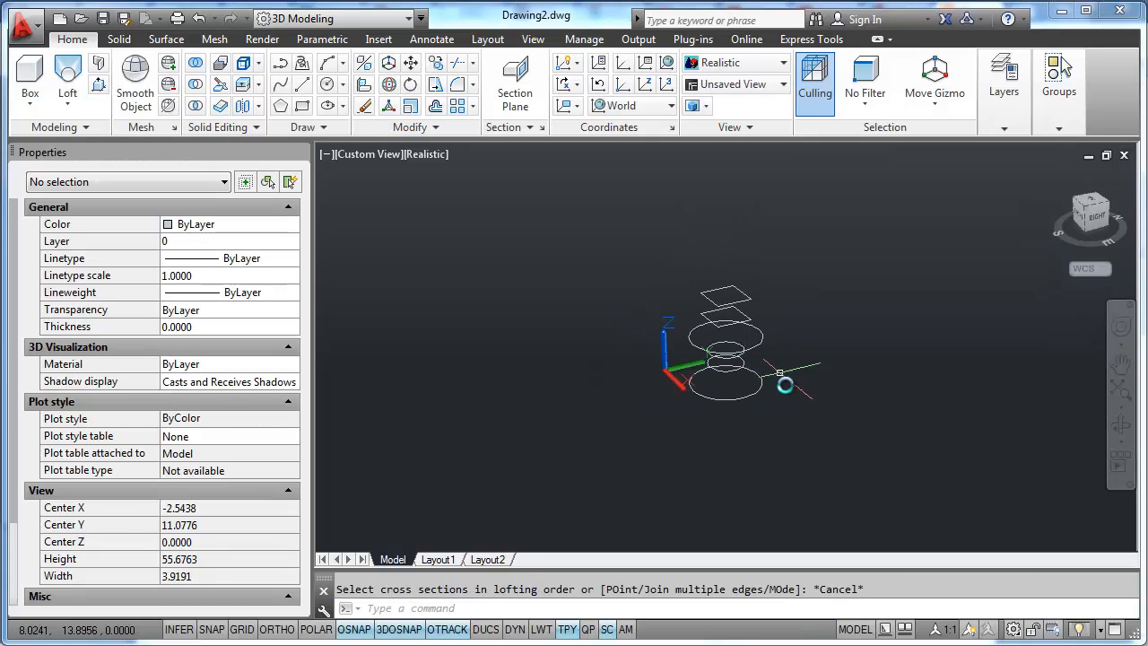
{"action": "left_click", "coordinate": [1088, 211]}
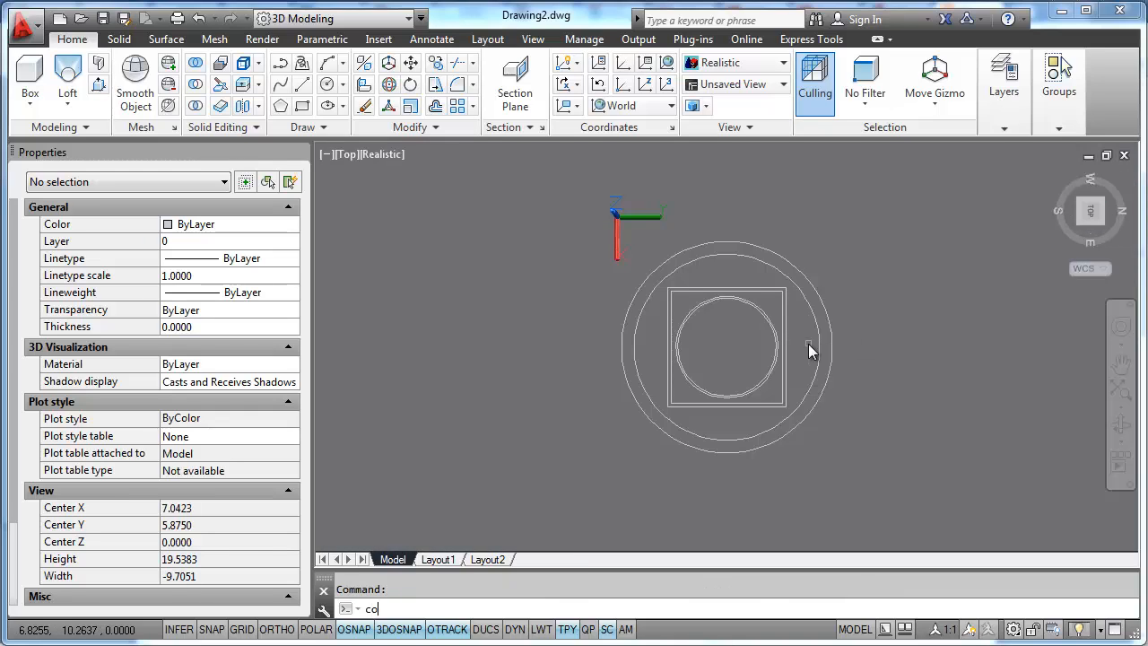
{"action": "key", "text": "Return"}
{"action": "scroll", "coordinate": [809, 351], "scroll_direction": "down", "scroll_amount": 3}
{"action": "left_click", "coordinate": [816, 435]}
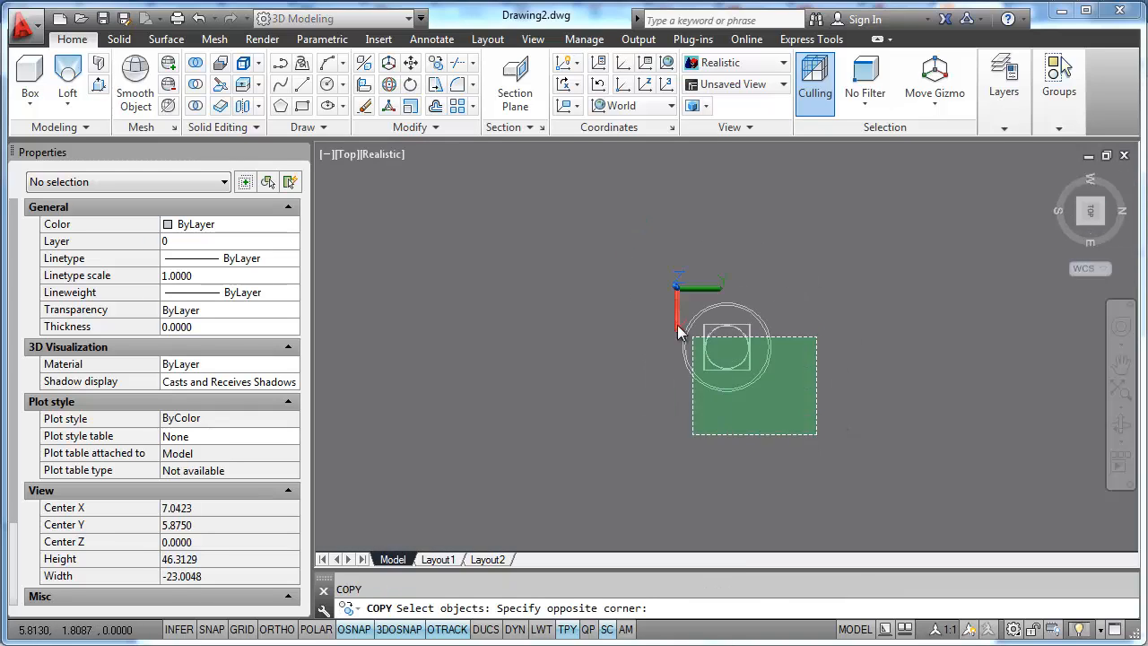
{"action": "left_click", "coordinate": [668, 301]}
{"action": "key", "text": "Return"}
{"action": "left_click", "coordinate": [724, 444]}
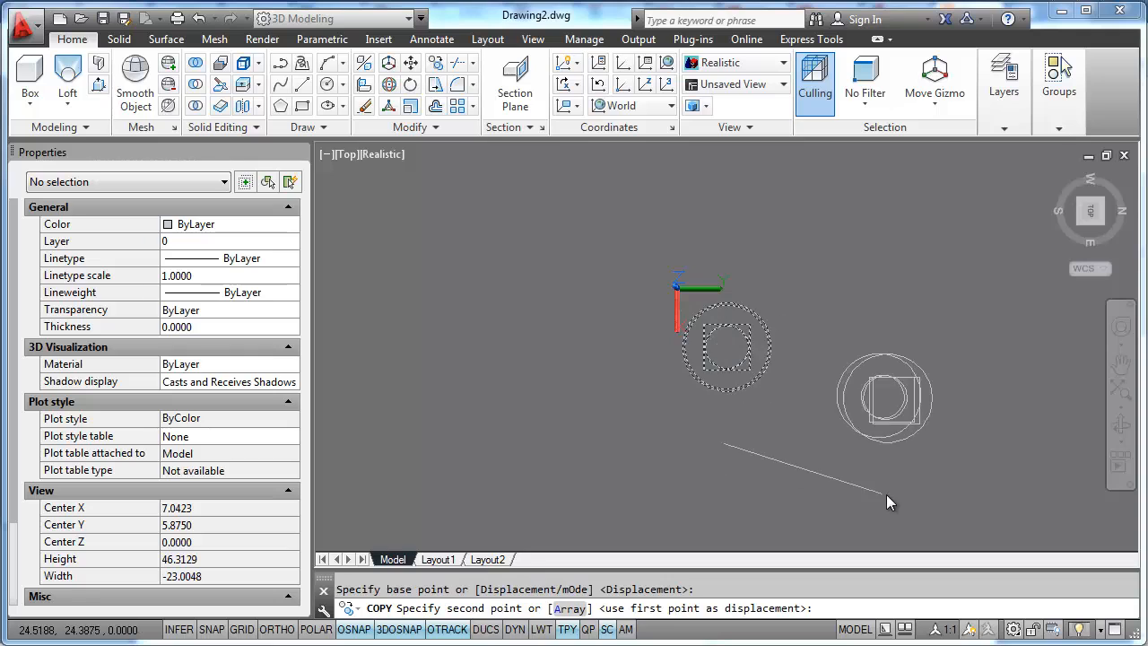
{"action": "key", "text": "F8"}
{"action": "left_click", "coordinate": [887, 455]}
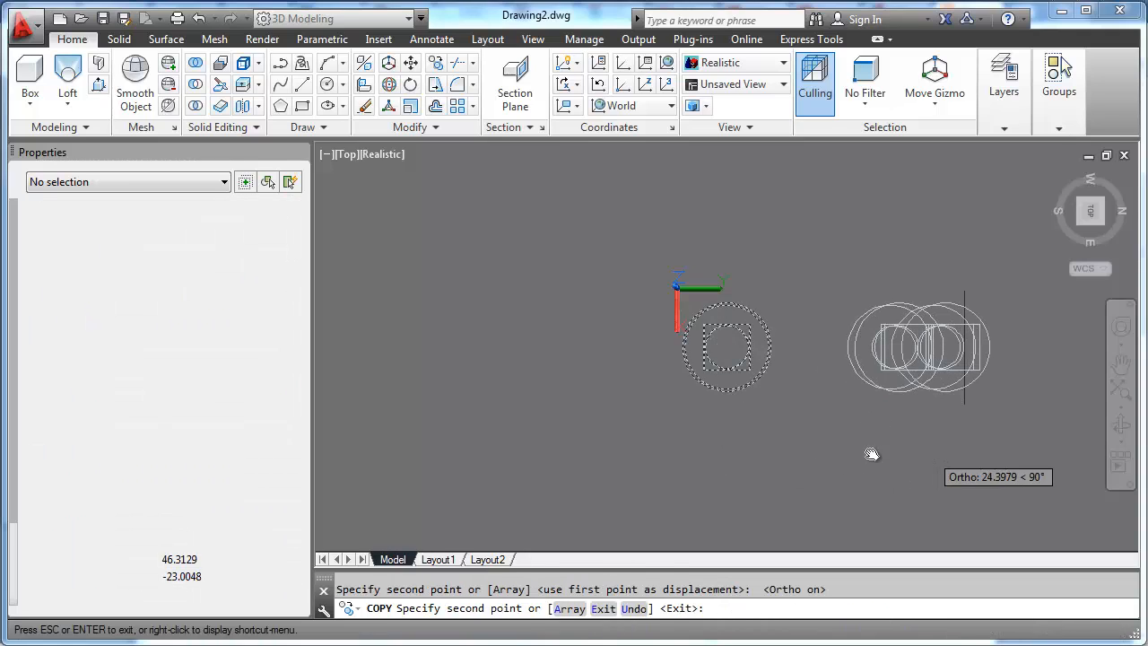
{"action": "middle_click_drag", "start_coordinate": [872, 454], "coordinate": [718, 454]}
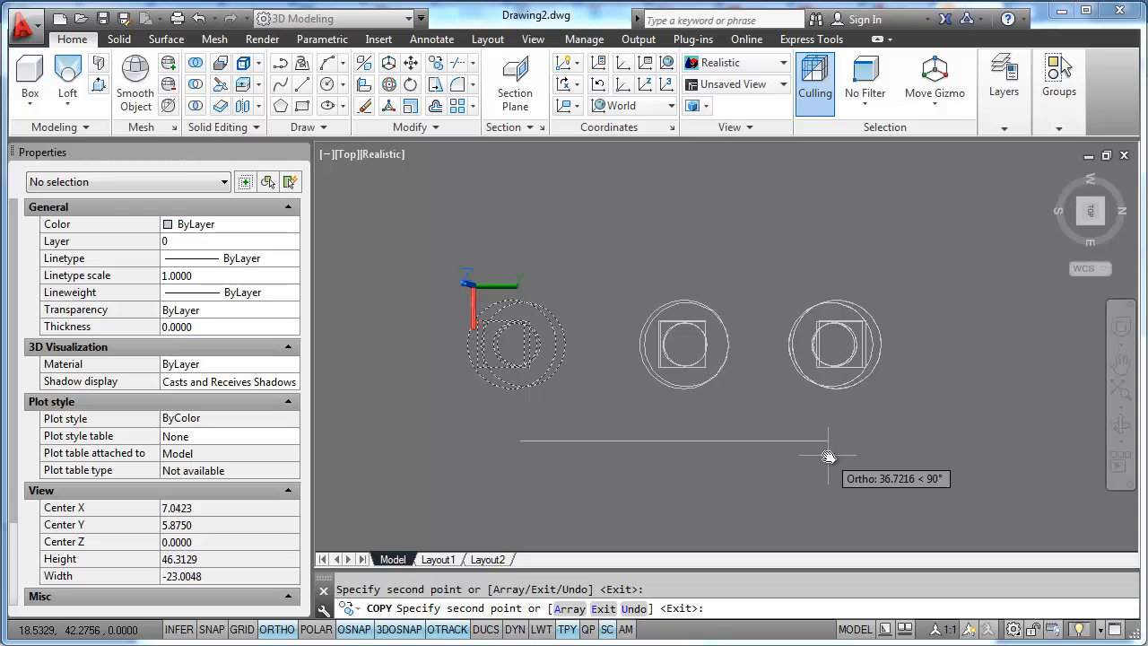
{"action": "key", "text": "Escape"}
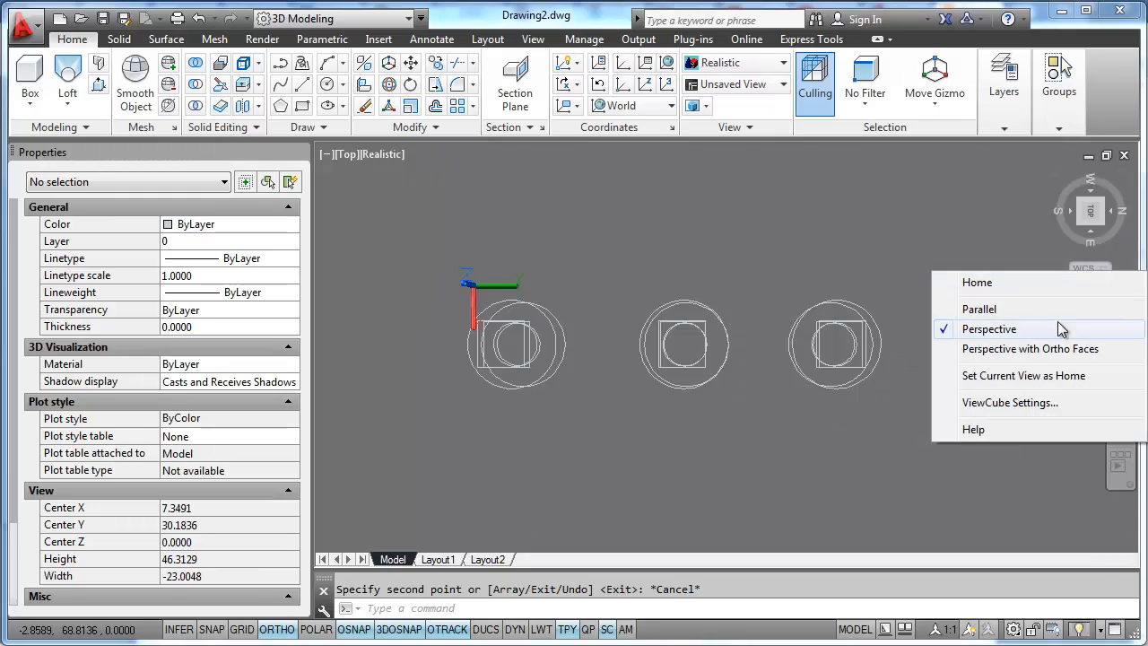
- Switch the view to parallel projection and show the three stacks in the SE isometric view
{"action": "left_click", "coordinate": [986, 309]}
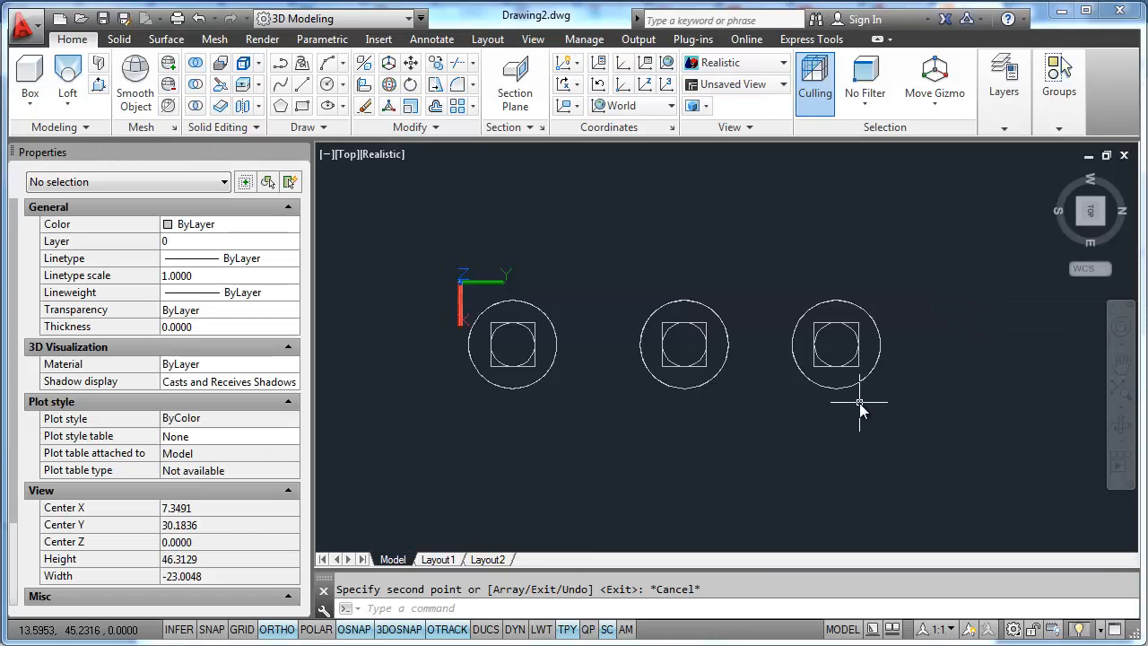
{"action": "left_click", "coordinate": [1080, 225]}
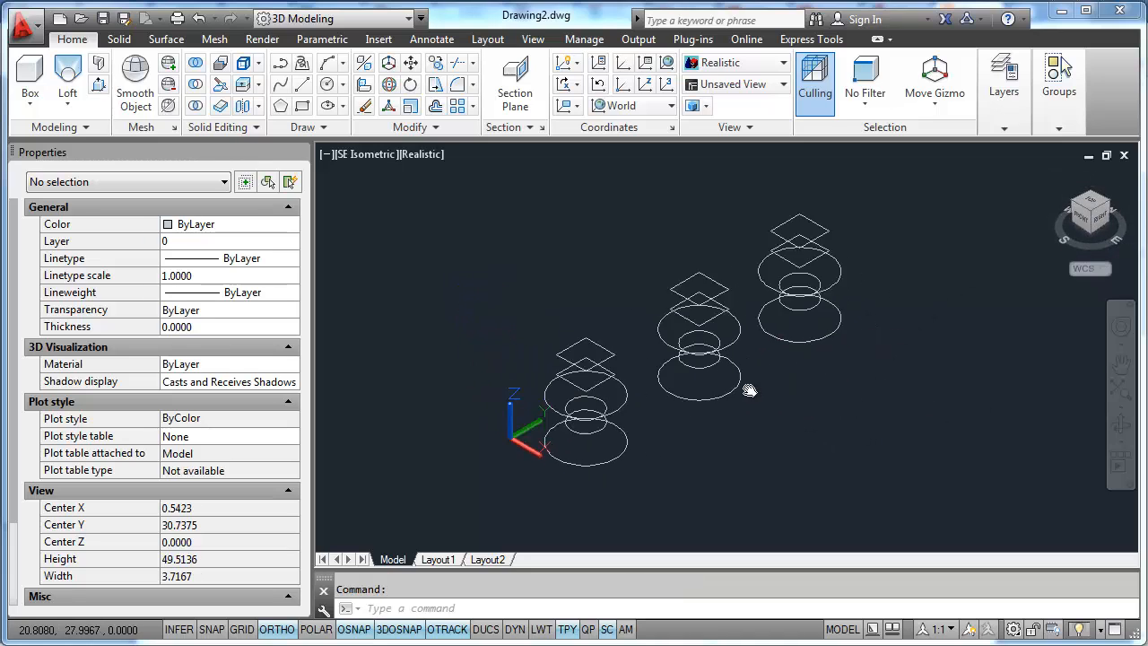
- Try to loft the original stack nearest the origin with its six cross-sections window-selected at once
{"action": "left_click", "coordinate": [79, 108]}
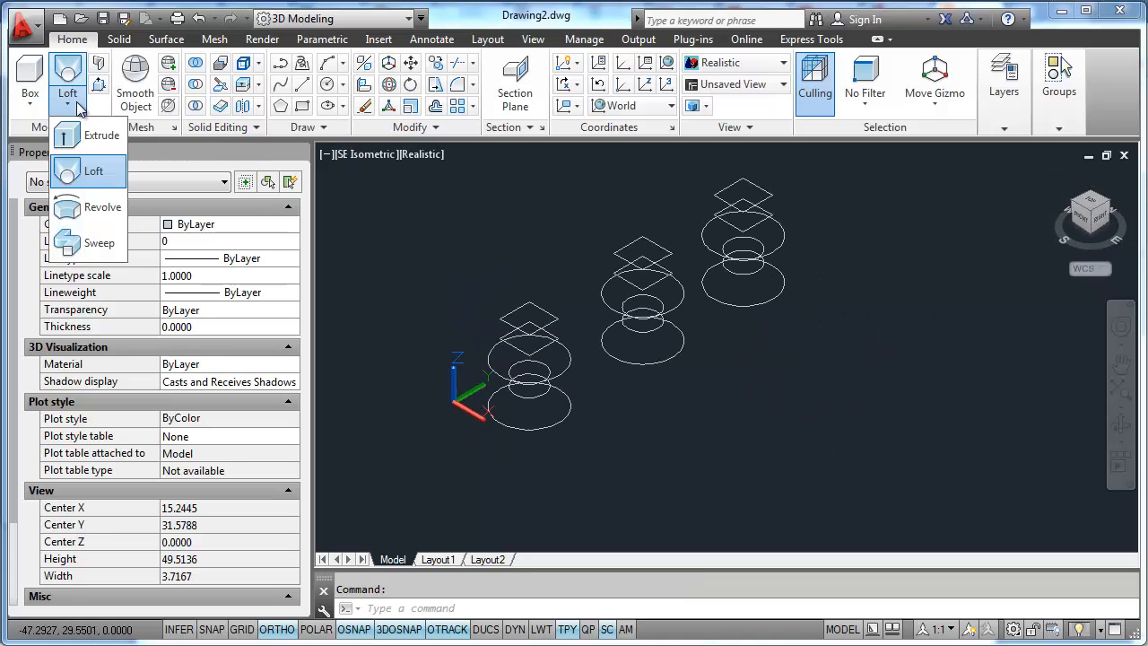
{"action": "left_click", "coordinate": [90, 171]}
{"action": "left_click", "coordinate": [468, 266]}
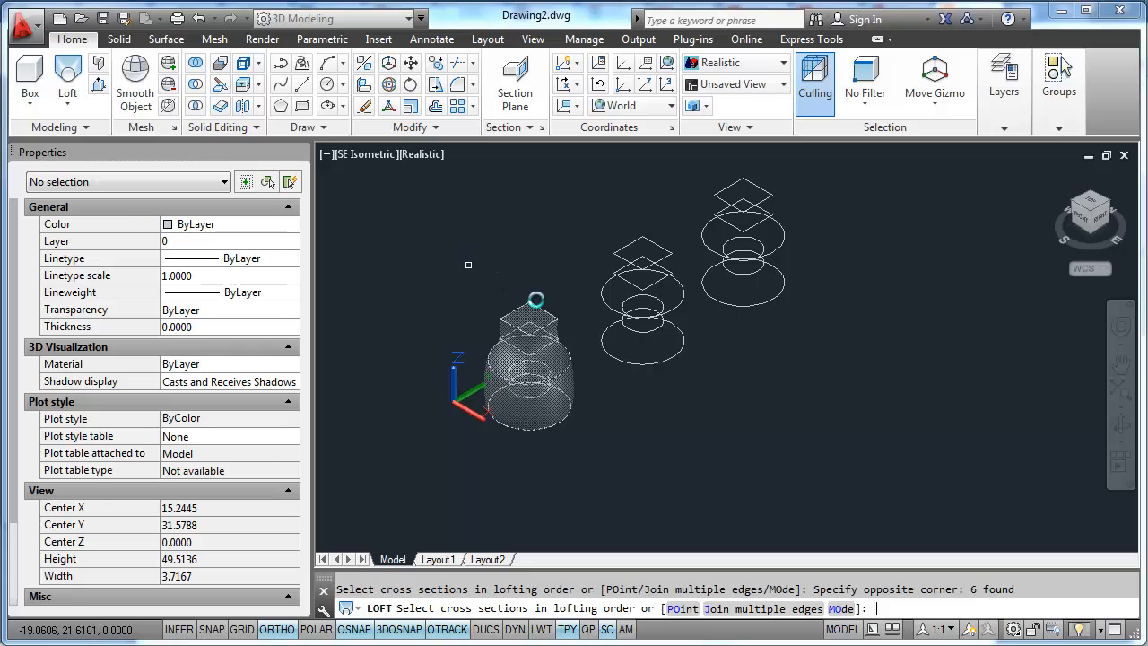
{"action": "key", "text": "Return"}
- Loft the middle stack into a solid, choosing its cross-sections in order from base circle to top square, with the Cross sections only option
{"action": "middle_click_drag", "start_coordinate": [528, 361], "coordinate": [425, 339], "text": "shift"}
{"action": "left_click", "coordinate": [78, 74]}
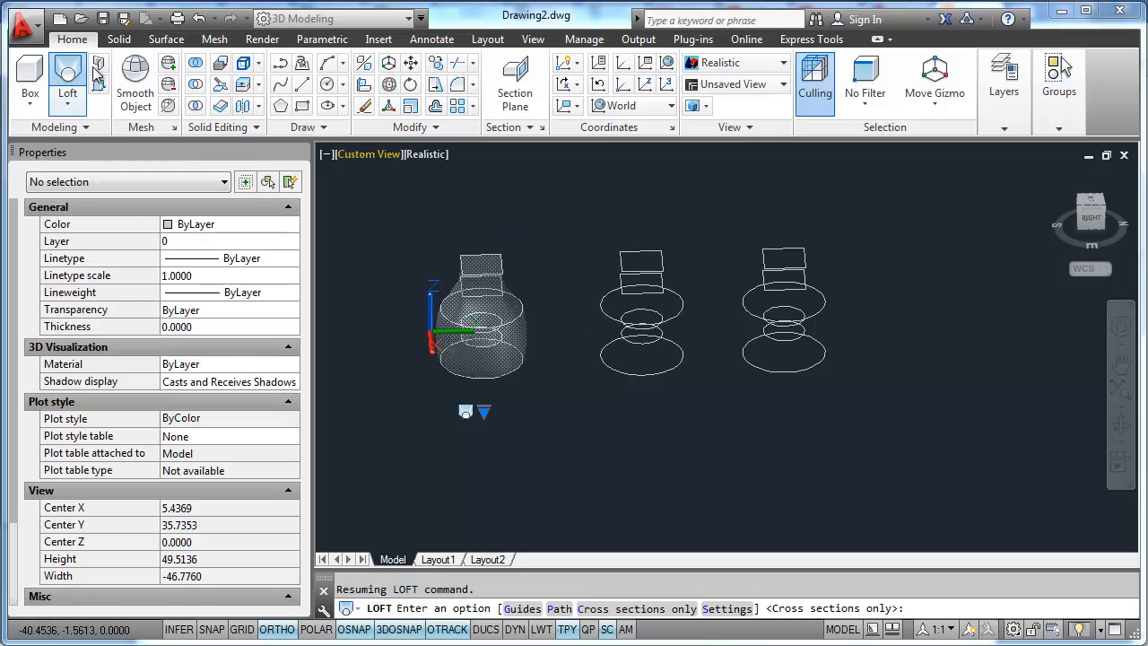
{"action": "middle_click_drag", "start_coordinate": [639, 375], "coordinate": [659, 358], "text": "shift"}
{"action": "left_click", "coordinate": [659, 358]}
{"action": "left_click", "coordinate": [647, 344]}
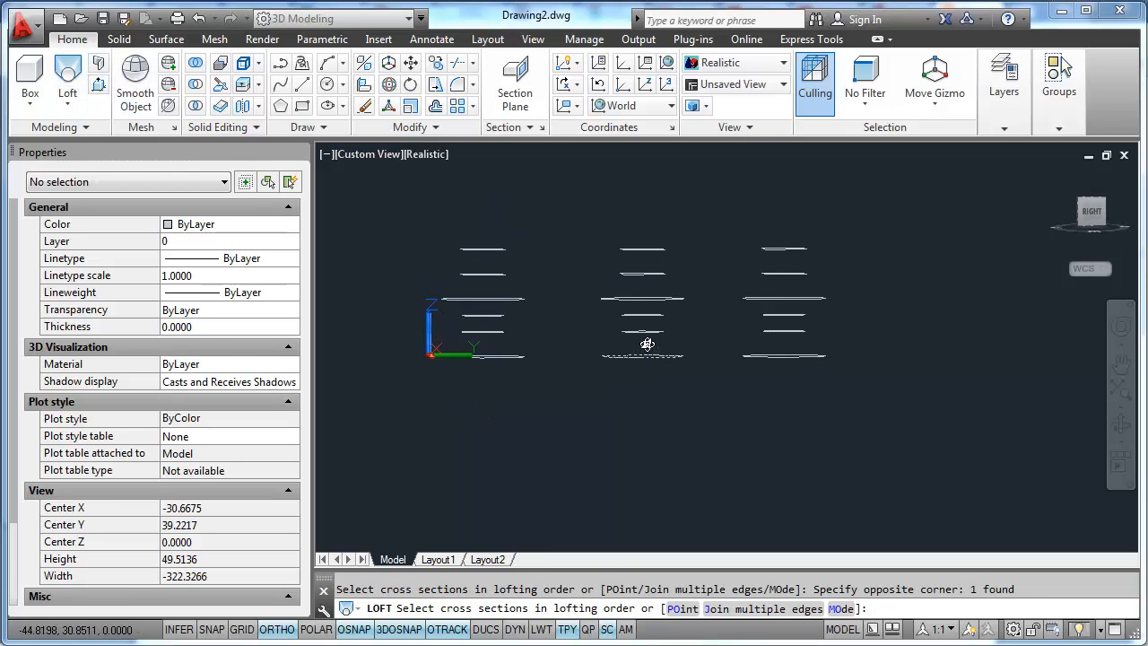
{"action": "left_click", "coordinate": [646, 333]}
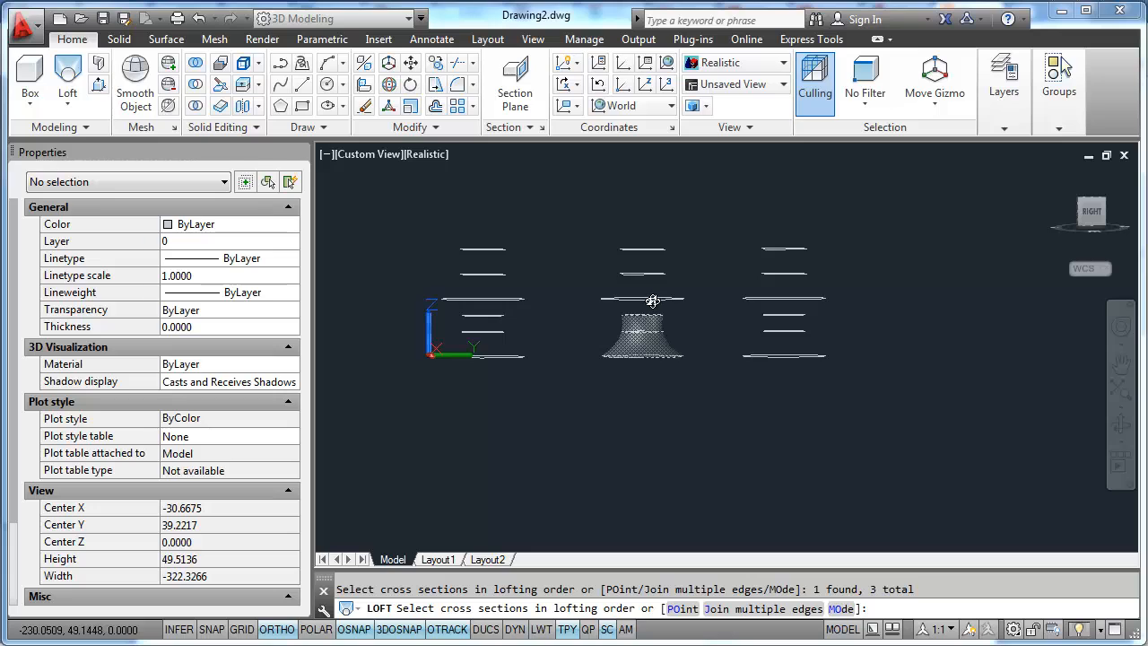
{"action": "left_click", "coordinate": [651, 274]}
{"action": "left_click", "coordinate": [649, 250]}
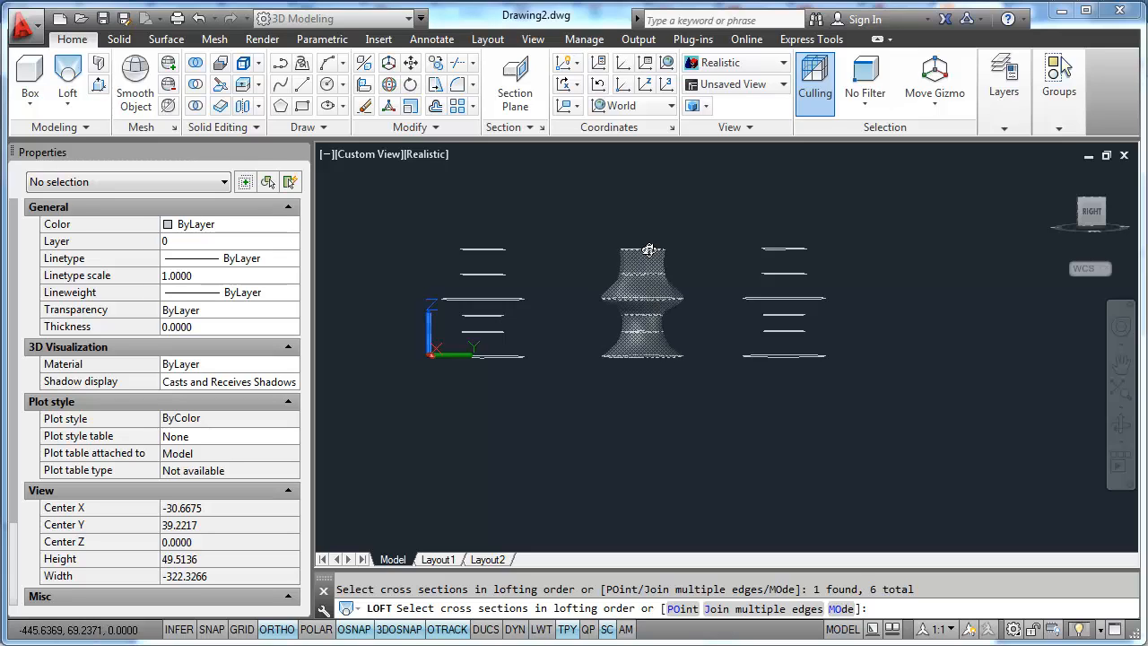
{"action": "key", "text": "Return"}
{"action": "middle_click_drag", "start_coordinate": [610, 329], "coordinate": [666, 385], "text": "shift"}
{"action": "key", "text": "Return"}
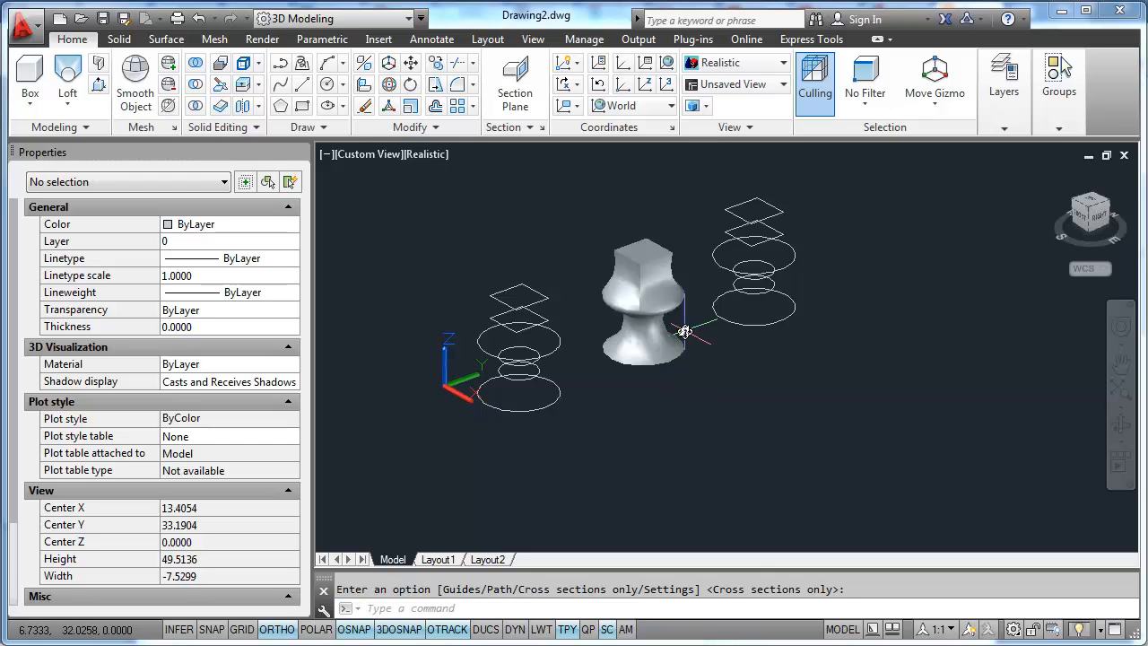
- Loft the stack nearest the origin into a solid by window-selecting all its cross-sections at once, and compare it with the middle solid
{"action": "middle_click_drag", "start_coordinate": [552, 418], "coordinate": [654, 402]}
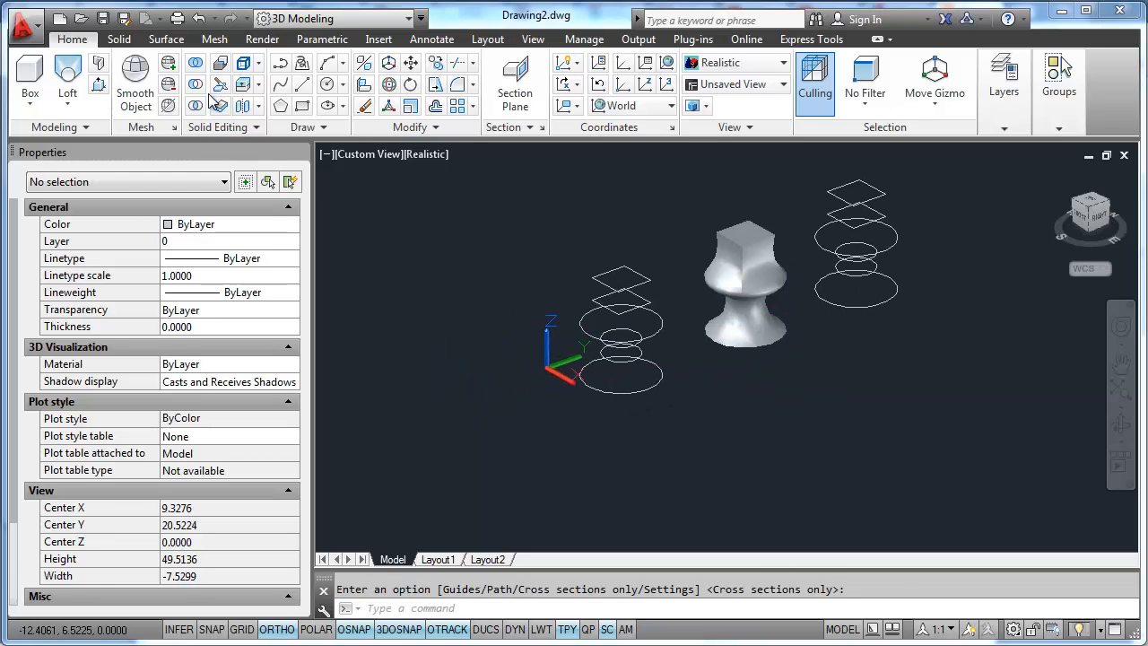
{"action": "left_click", "coordinate": [67, 76]}
{"action": "left_click", "coordinate": [656, 419]}
{"action": "left_click", "coordinate": [560, 244]}
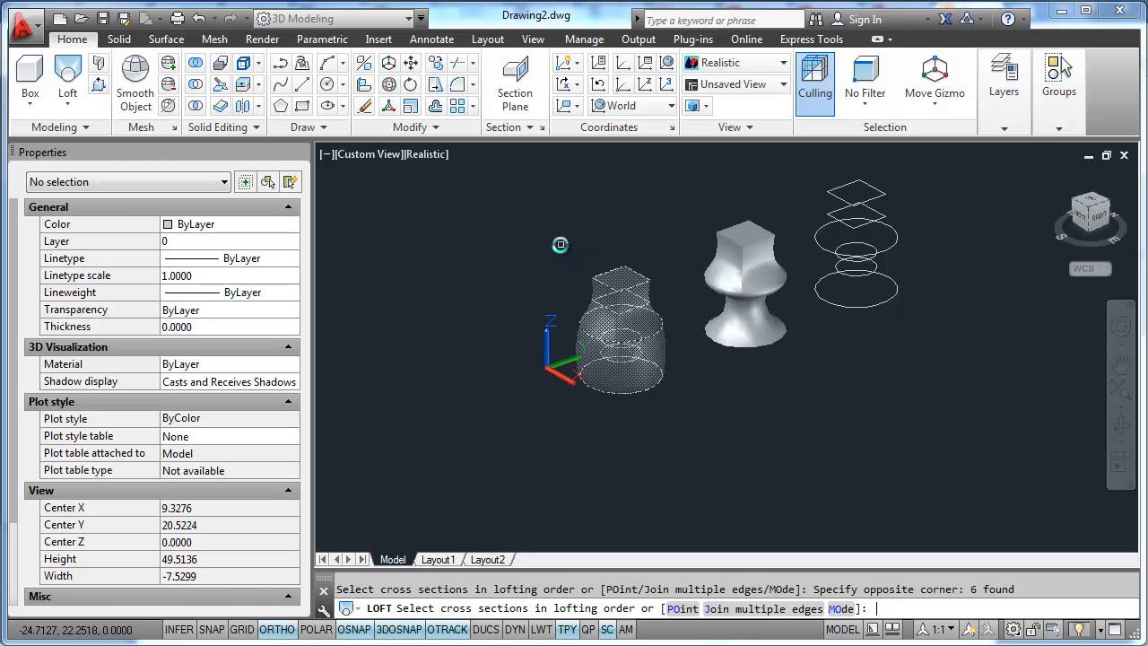
{"action": "key", "text": "Return"}
{"action": "middle_click_drag", "start_coordinate": [645, 329], "coordinate": [723, 395], "text": "shift"}
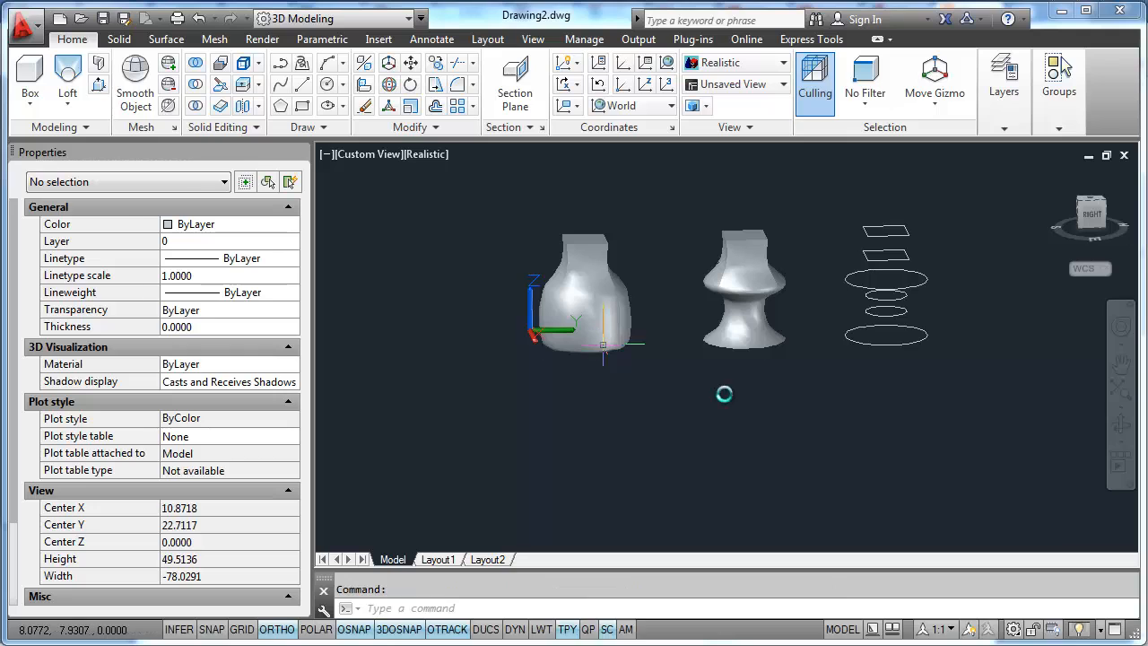
{"action": "middle_click_drag", "start_coordinate": [828, 393], "coordinate": [752, 311], "text": "shift"}
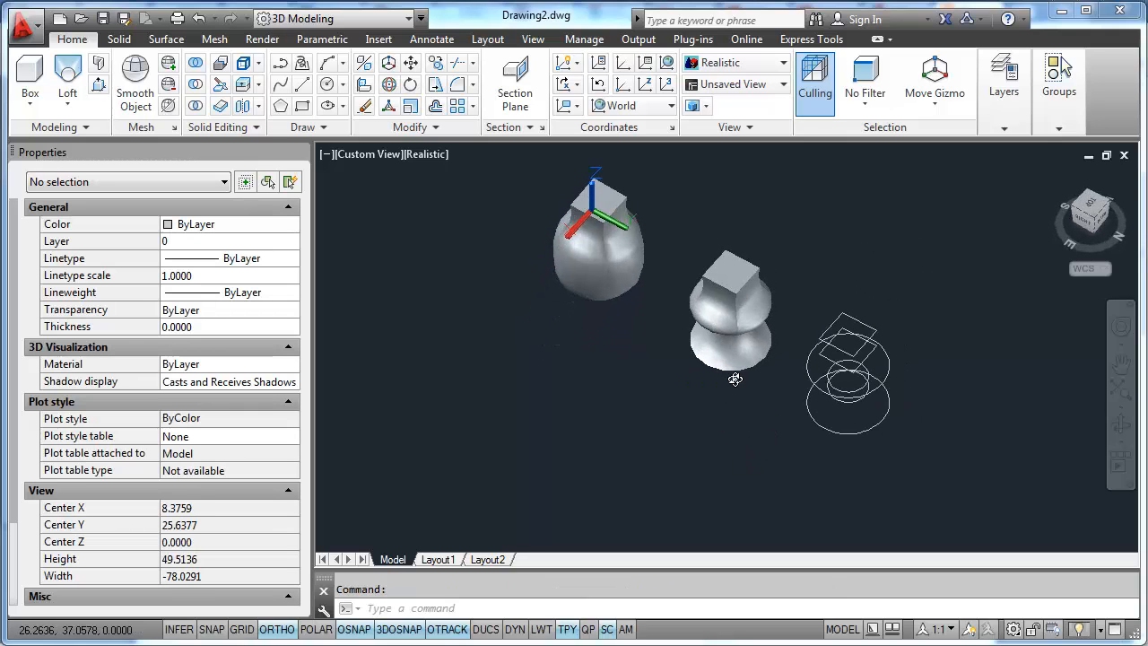
{"action": "left_click", "coordinate": [752, 311]}
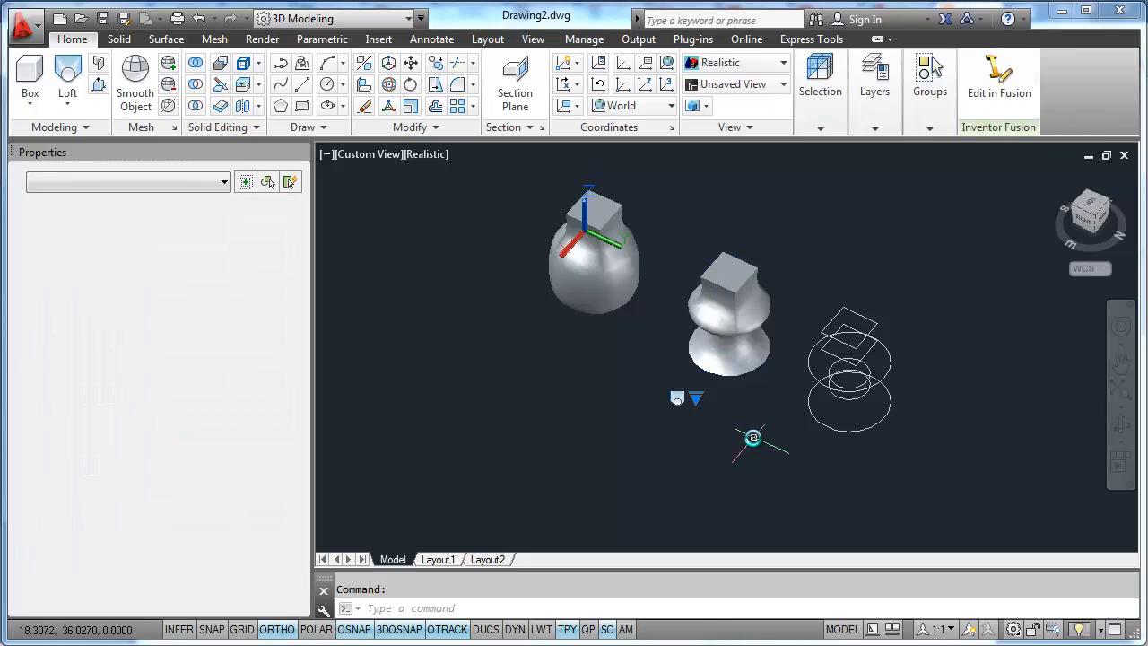
{"action": "key", "text": "Escape"}
{"action": "middle_click_drag", "start_coordinate": [826, 474], "coordinate": [829, 392], "text": "shift"}
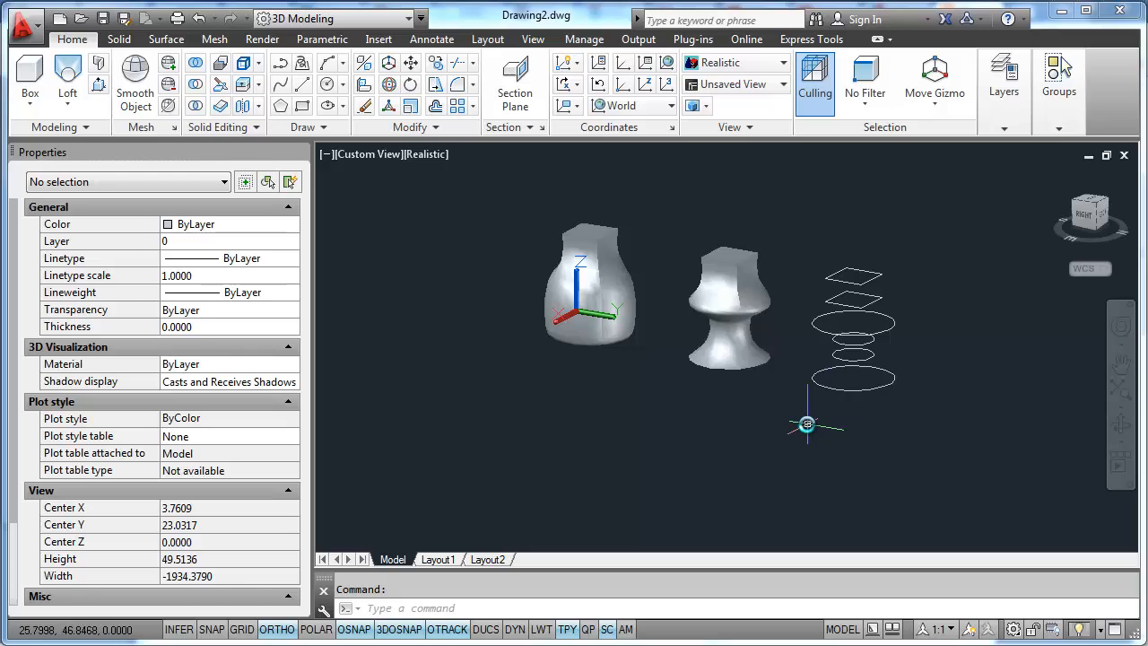
{"action": "left_click", "coordinate": [68, 73]}
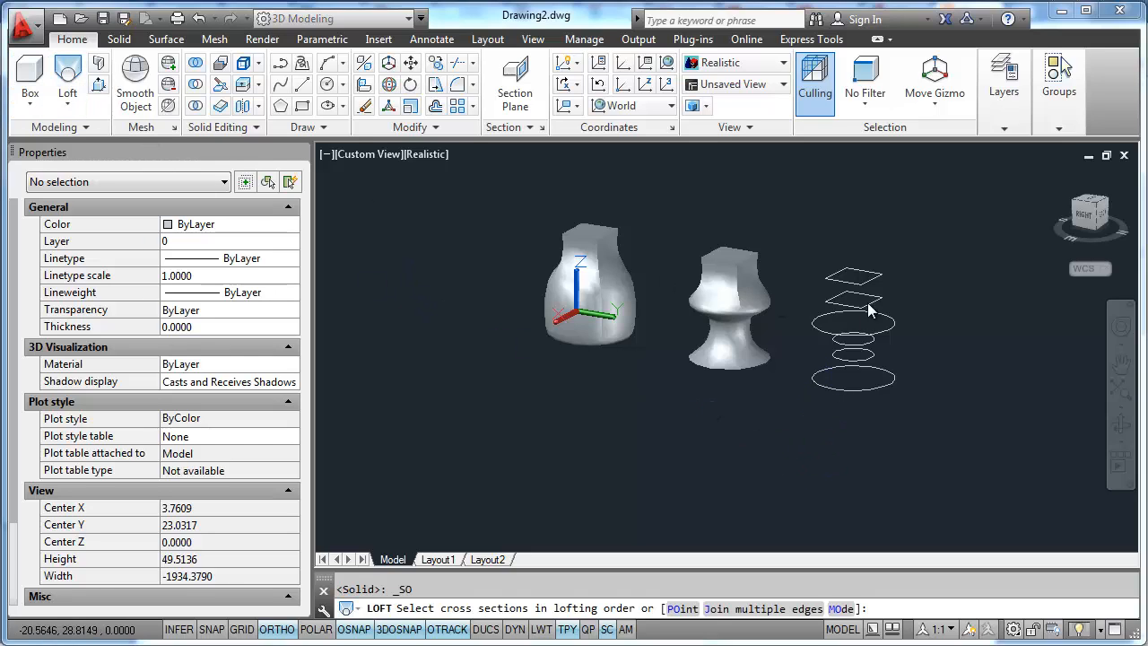
{"action": "left_click", "coordinate": [859, 291]}
{"action": "left_click", "coordinate": [860, 310]}
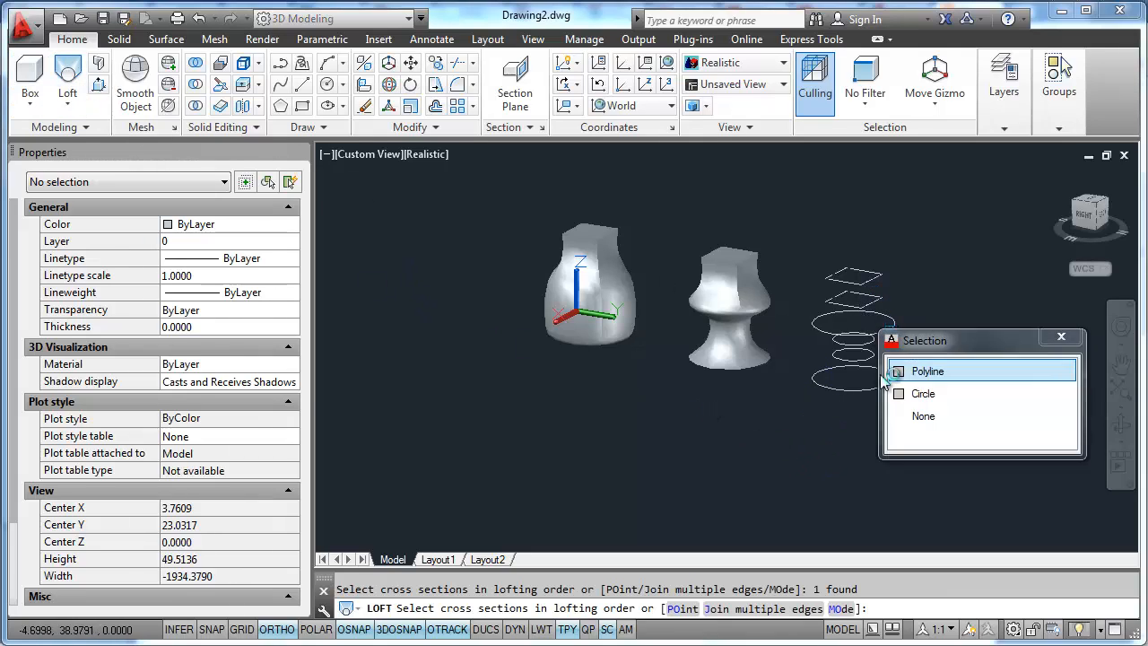
{"action": "left_click", "coordinate": [923, 395]}
{"action": "middle_click_drag", "start_coordinate": [859, 331], "coordinate": [852, 350], "text": "shift"}
{"action": "key", "text": "Escape"}
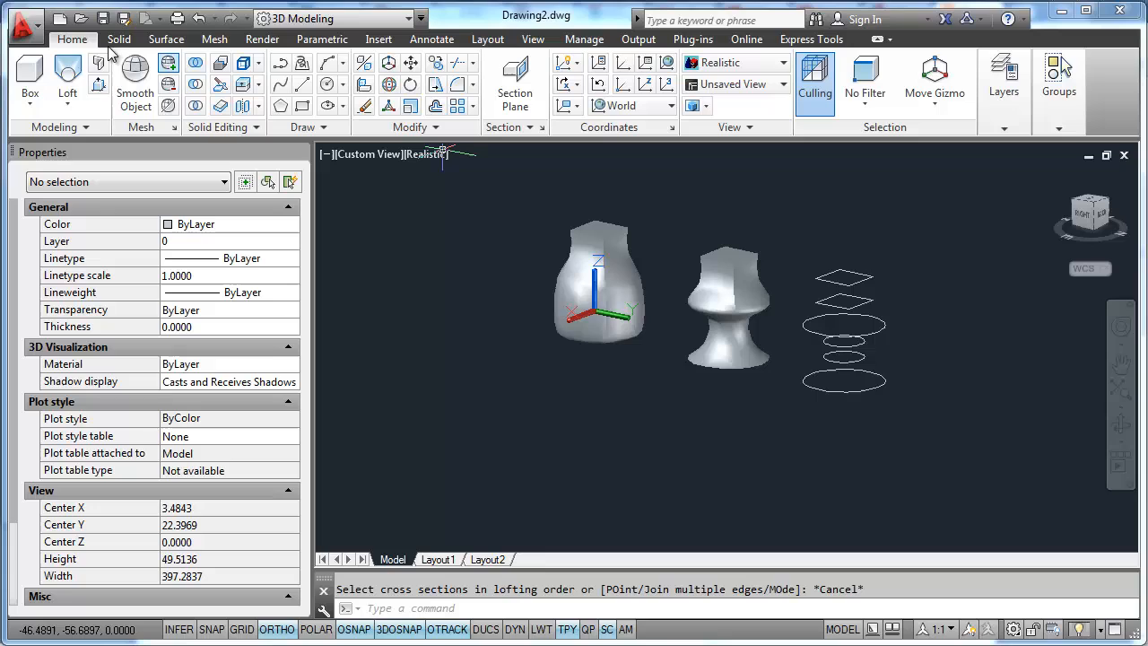
- Loft the remaining stack out of order: top square, second square, two small circles, base circle, large upper circle, with the Cross sections only option
{"action": "left_click", "coordinate": [67, 74]}
{"action": "left_click", "coordinate": [843, 286]}
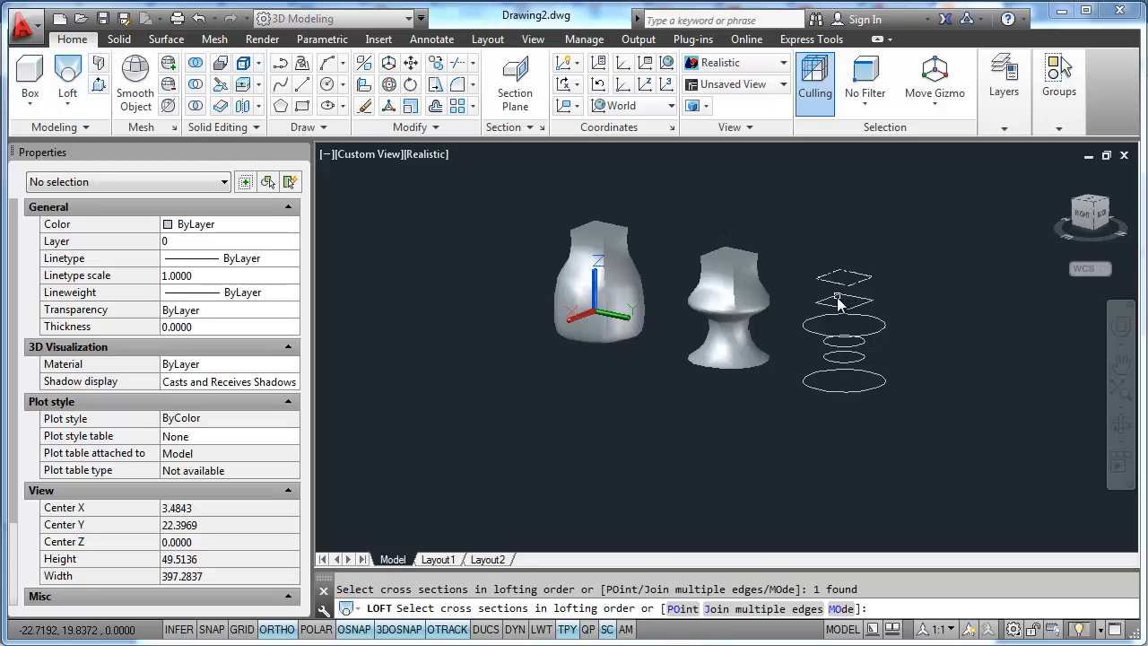
{"action": "left_click", "coordinate": [839, 301]}
{"action": "left_click", "coordinate": [857, 347]}
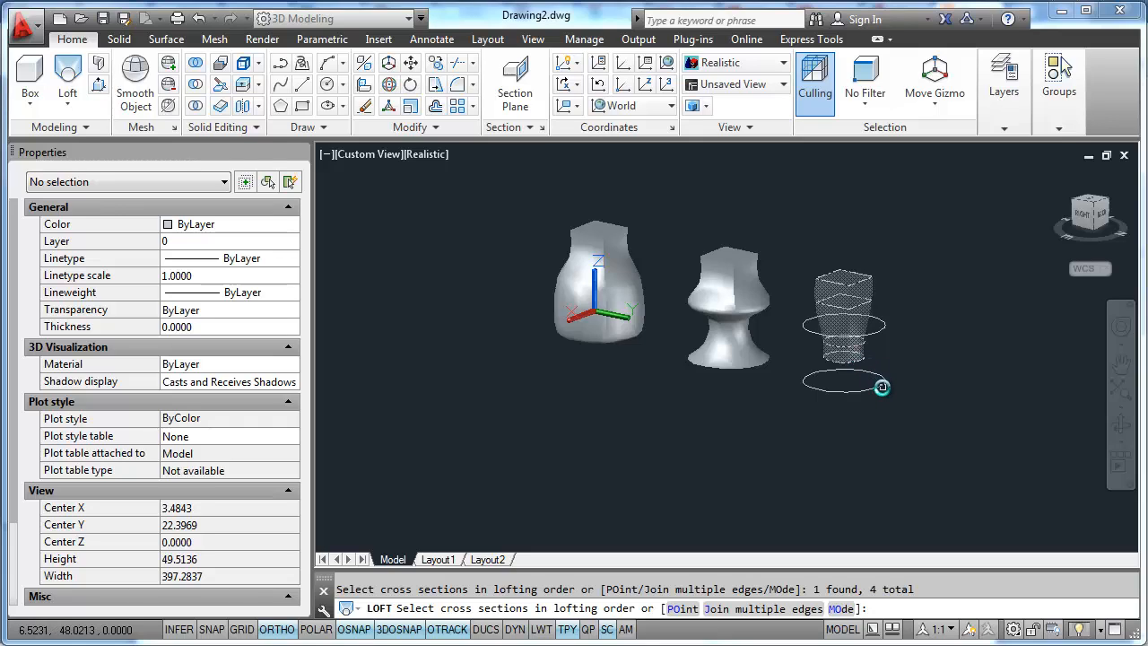
{"action": "left_click", "coordinate": [882, 387]}
{"action": "left_click", "coordinate": [878, 335]}
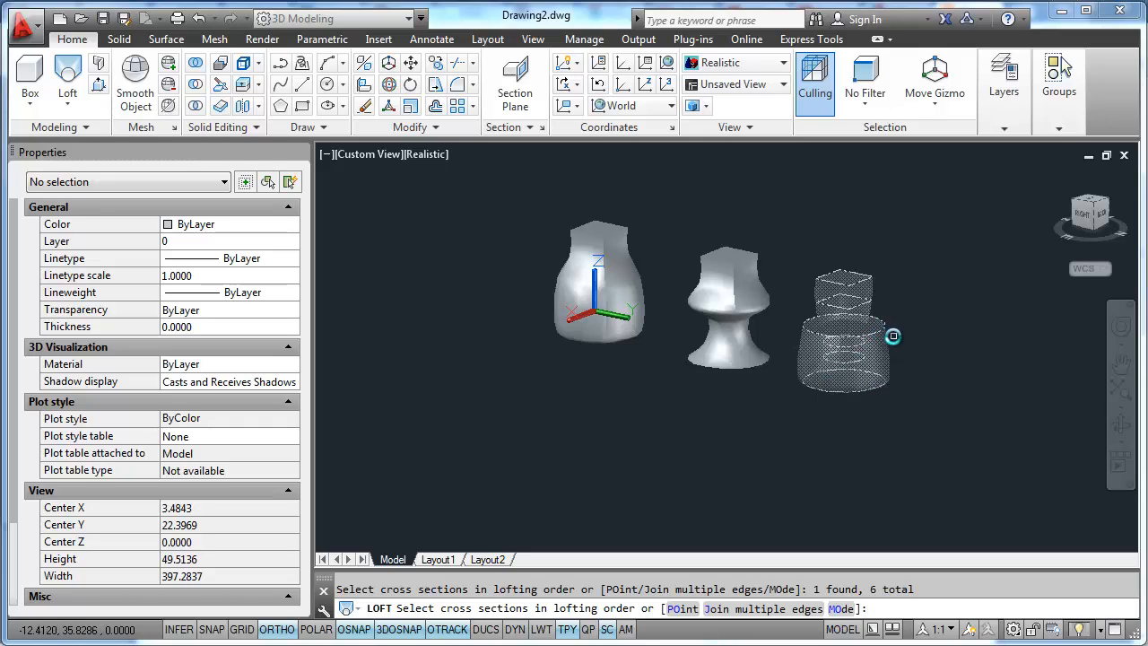
{"action": "key", "text": "Return"}
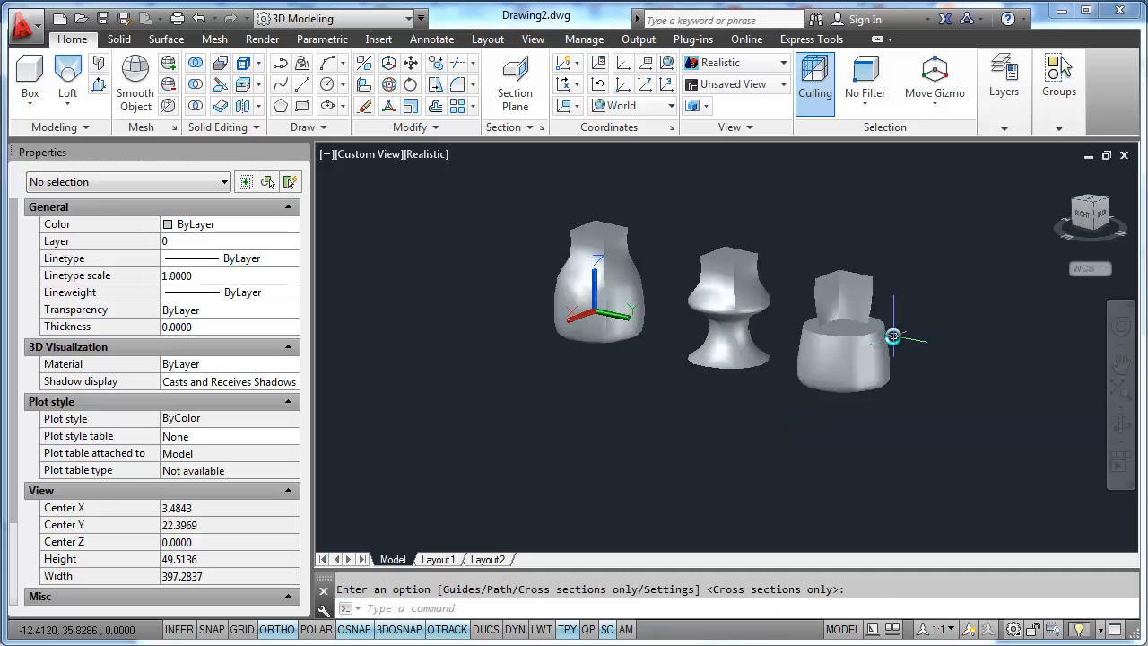
{"action": "middle_click_drag", "start_coordinate": [839, 410], "coordinate": [915, 403], "text": "shift"}
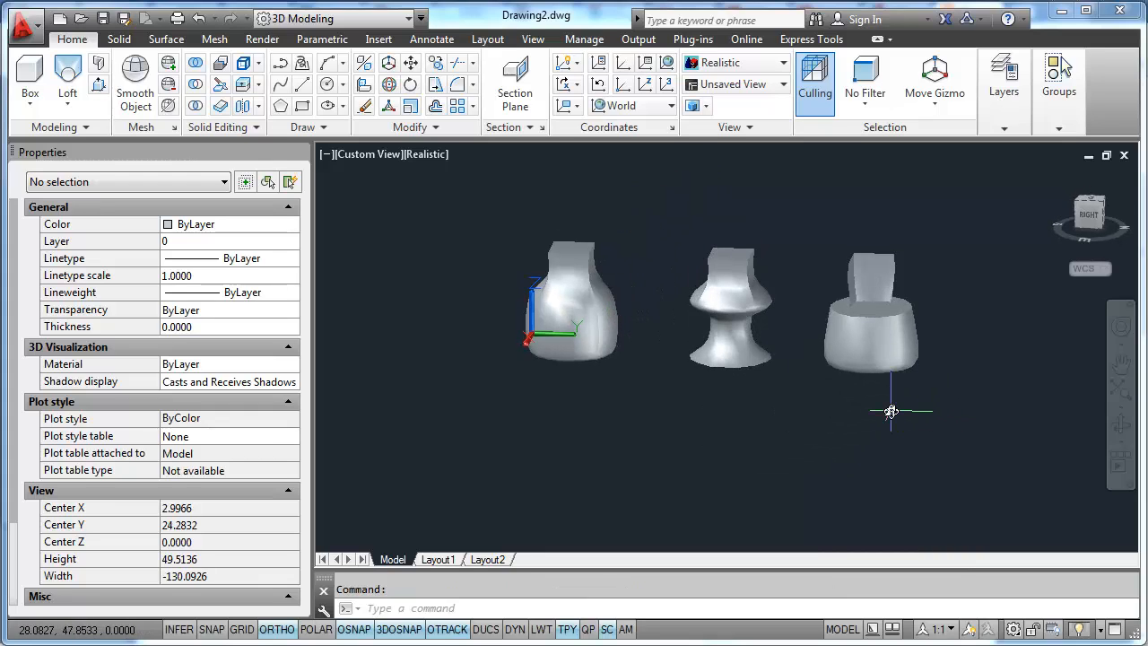